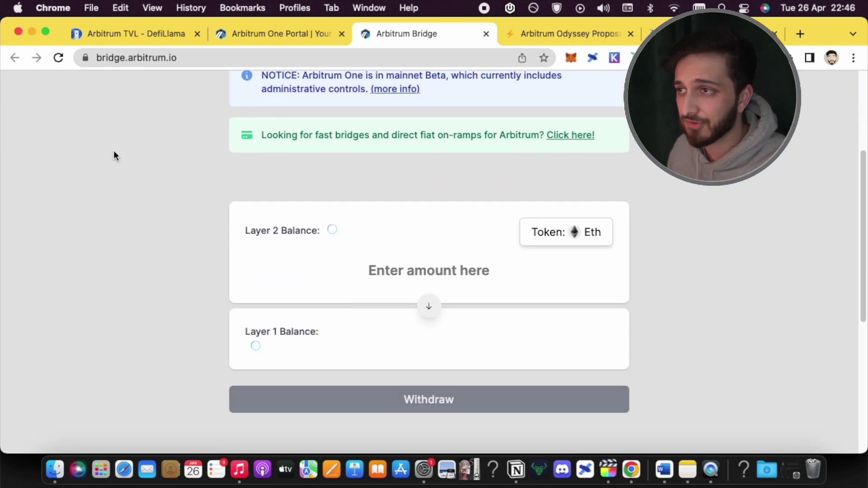
Switch to the Arbitrum One Portal and filter the projects to Bridges & On-Ramps
{"action": "scroll", "coordinate": [114, 150], "scroll_direction": "up", "scroll_amount": 1}
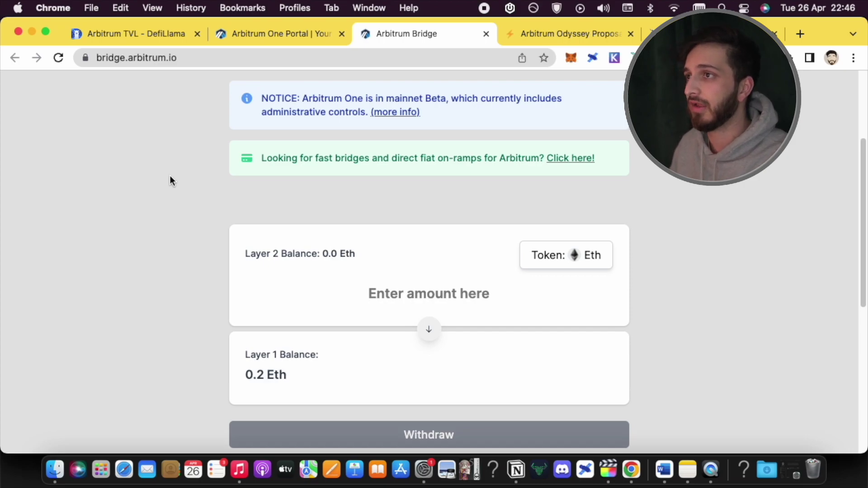
{"action": "left_click", "coordinate": [261, 38]}
{"action": "scroll", "coordinate": [365, 267], "scroll_direction": "down", "scroll_amount": 5}
{"action": "scroll", "coordinate": [384, 267], "scroll_direction": "up", "scroll_amount": 2}
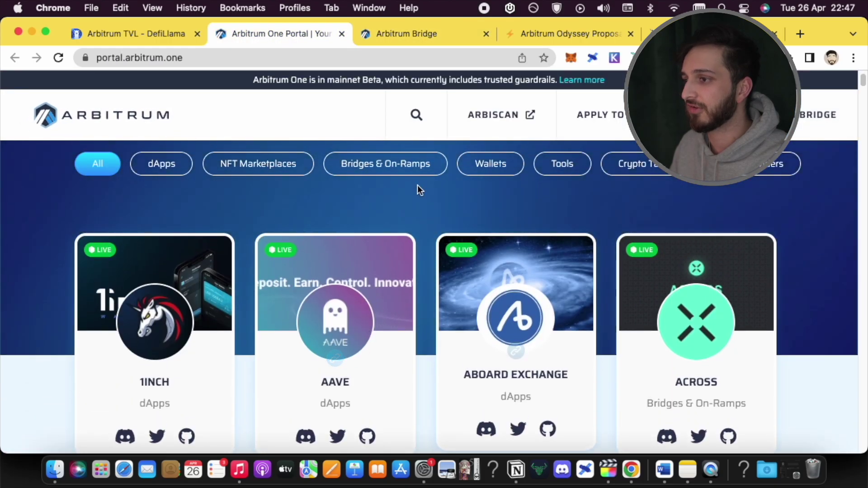
{"action": "left_click", "coordinate": [409, 171]}
{"action": "scroll", "coordinate": [413, 252], "scroll_direction": "down", "scroll_amount": 3}
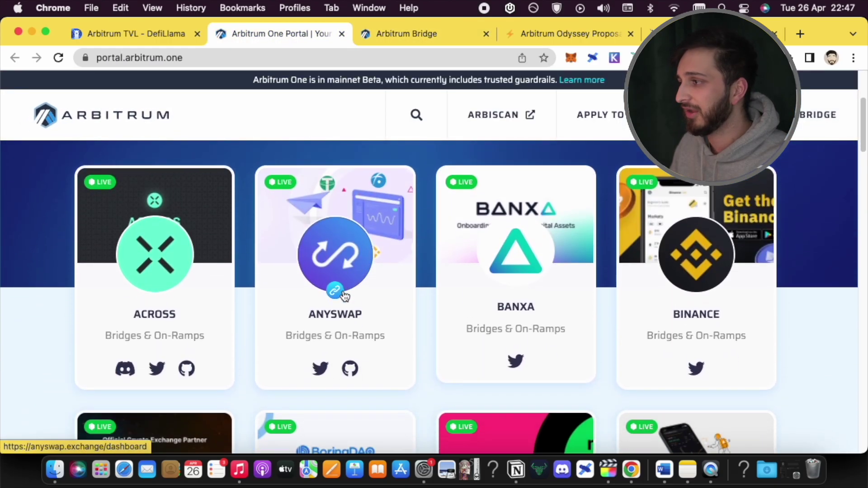
Look through the projects in the Bridges & On-Ramps category and return to the Arbitrum Bridge page
{"action": "scroll", "coordinate": [361, 285], "scroll_direction": "down", "scroll_amount": 4}
{"action": "scroll", "coordinate": [696, 209], "scroll_direction": "up", "scroll_amount": 2}
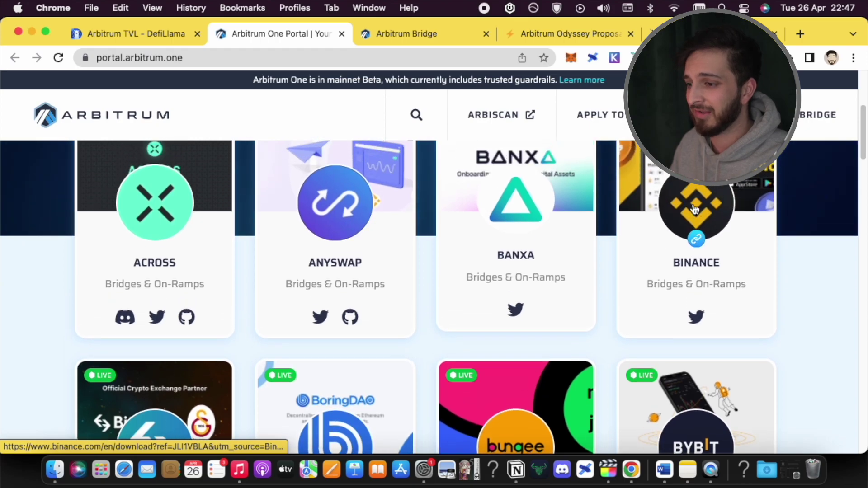
{"action": "scroll", "coordinate": [688, 223], "scroll_direction": "down", "scroll_amount": 6}
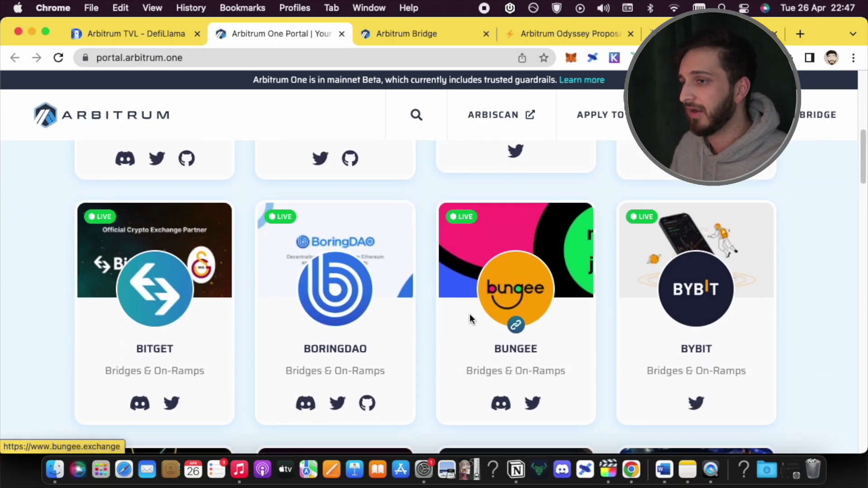
{"action": "scroll", "coordinate": [470, 316], "scroll_direction": "down", "scroll_amount": 3}
{"action": "scroll", "coordinate": [289, 237], "scroll_direction": "down", "scroll_amount": 8}
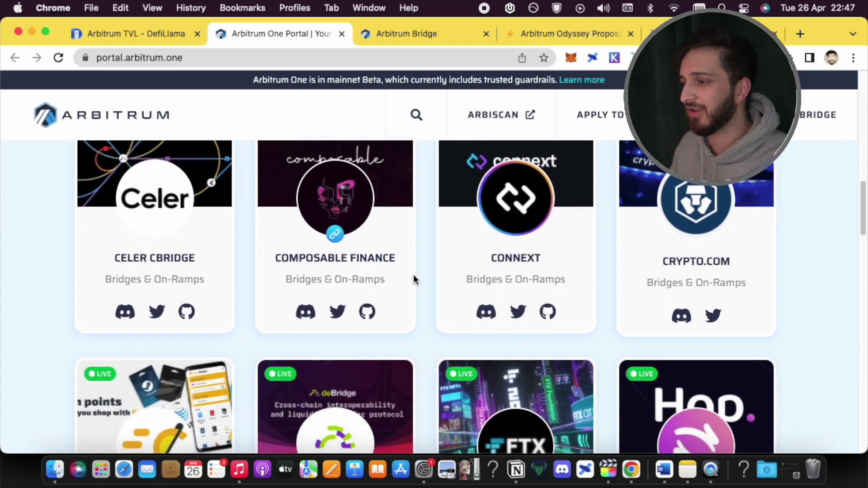
{"action": "scroll", "coordinate": [405, 276], "scroll_direction": "down", "scroll_amount": 10}
{"action": "scroll", "coordinate": [425, 281], "scroll_direction": "down", "scroll_amount": 7}
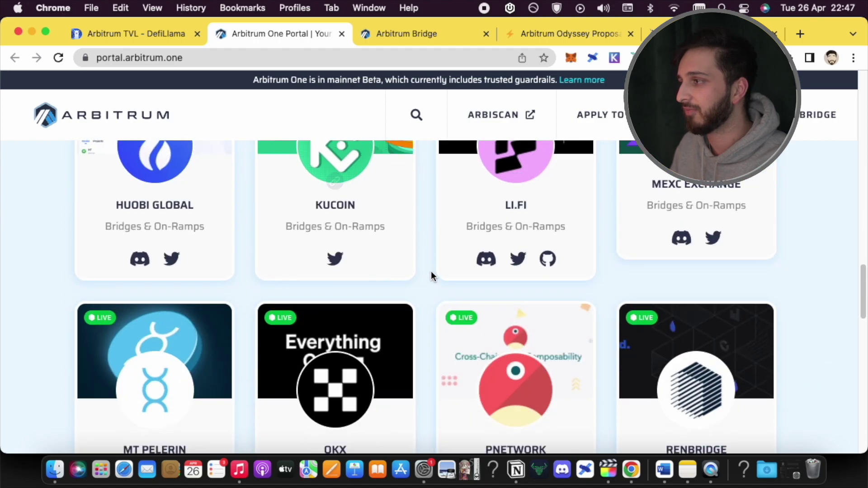
{"action": "scroll", "coordinate": [436, 271], "scroll_direction": "down", "scroll_amount": 1}
{"action": "scroll", "coordinate": [415, 279], "scroll_direction": "down", "scroll_amount": 5}
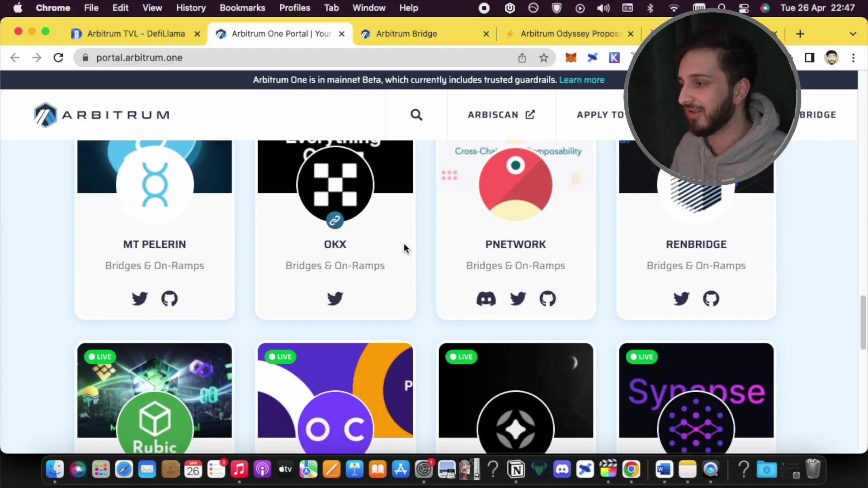
{"action": "scroll", "coordinate": [425, 256], "scroll_direction": "down", "scroll_amount": 6}
{"action": "scroll", "coordinate": [414, 245], "scroll_direction": "down", "scroll_amount": 2}
{"action": "scroll", "coordinate": [438, 243], "scroll_direction": "down", "scroll_amount": 1}
{"action": "scroll", "coordinate": [433, 238], "scroll_direction": "down", "scroll_amount": 3}
{"action": "scroll", "coordinate": [427, 227], "scroll_direction": "up", "scroll_amount": 4}
{"action": "scroll", "coordinate": [427, 227], "scroll_direction": "up", "scroll_amount": 3}
{"action": "left_click", "coordinate": [412, 34]}
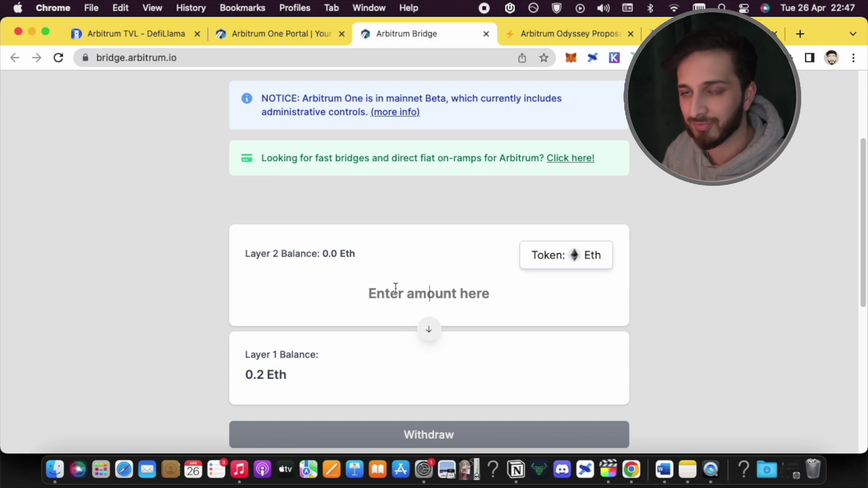
{"action": "type", "text": "0."}
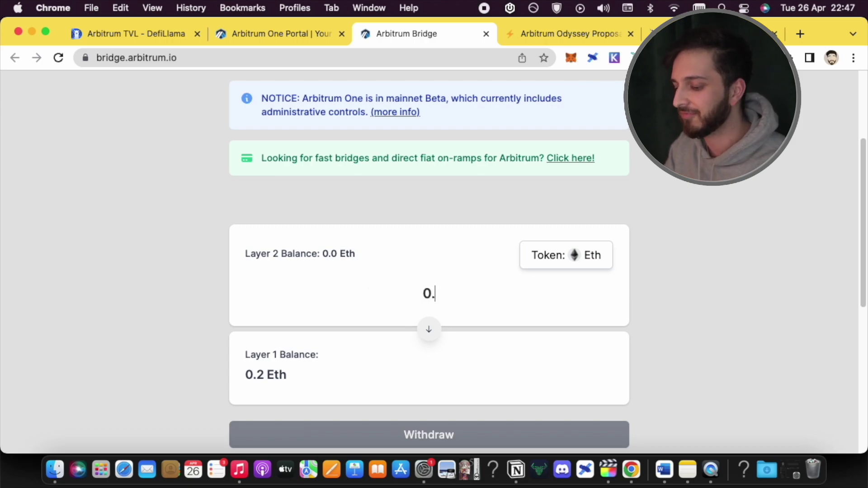
{"action": "type", "text": "15"}
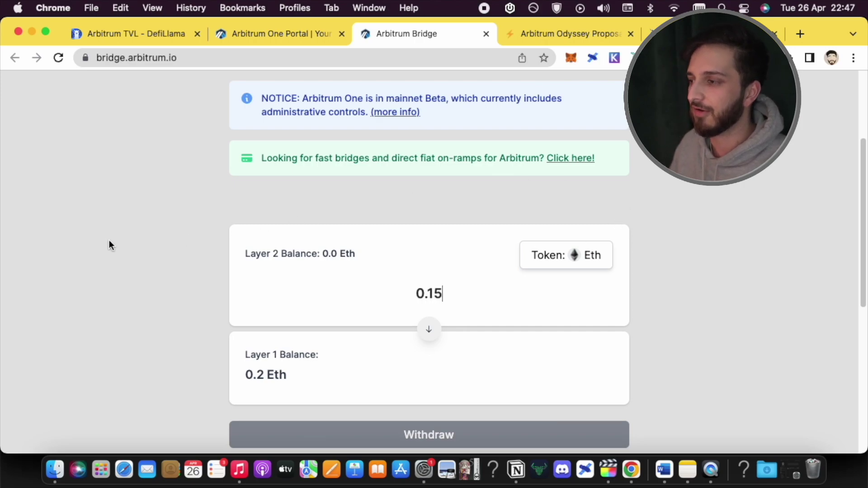
{"action": "scroll", "coordinate": [452, 358], "scroll_direction": "down", "scroll_amount": 2}
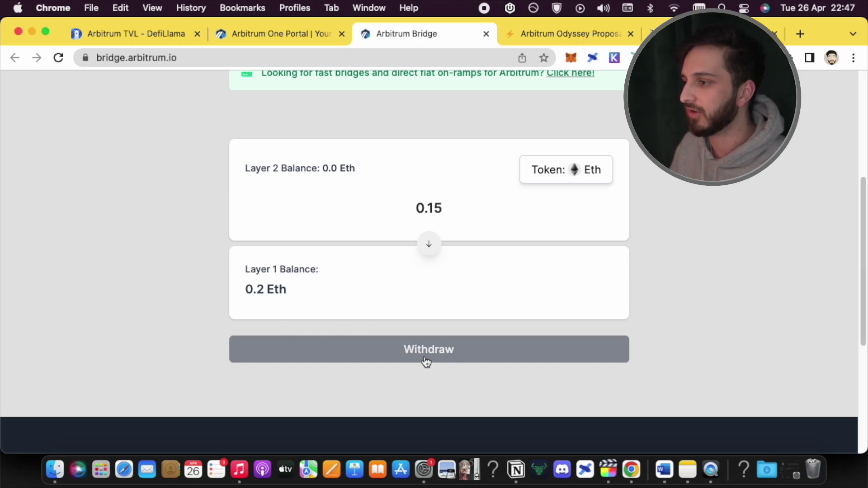
{"action": "scroll", "coordinate": [422, 310], "scroll_direction": "up", "scroll_amount": 5}
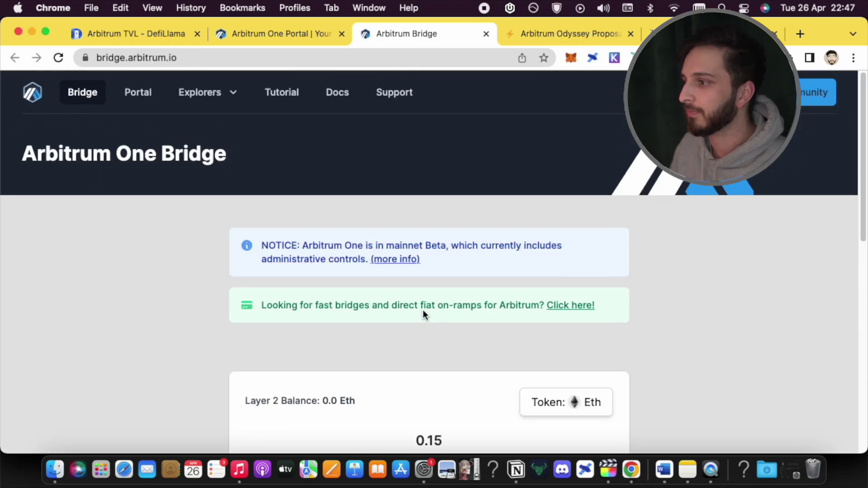
{"action": "scroll", "coordinate": [423, 310], "scroll_direction": "down", "scroll_amount": 1}
{"action": "scroll", "coordinate": [460, 353], "scroll_direction": "down", "scroll_amount": 5}
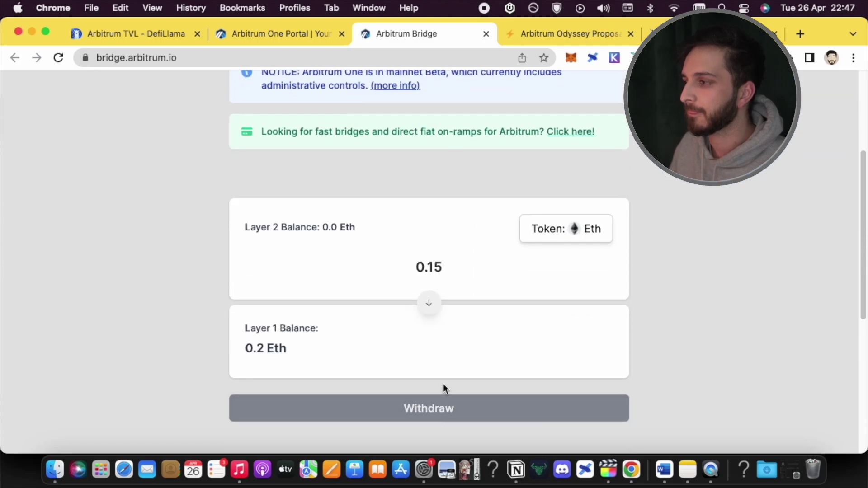
{"action": "left_click", "coordinate": [573, 228]}
{"action": "left_click", "coordinate": [577, 207]}
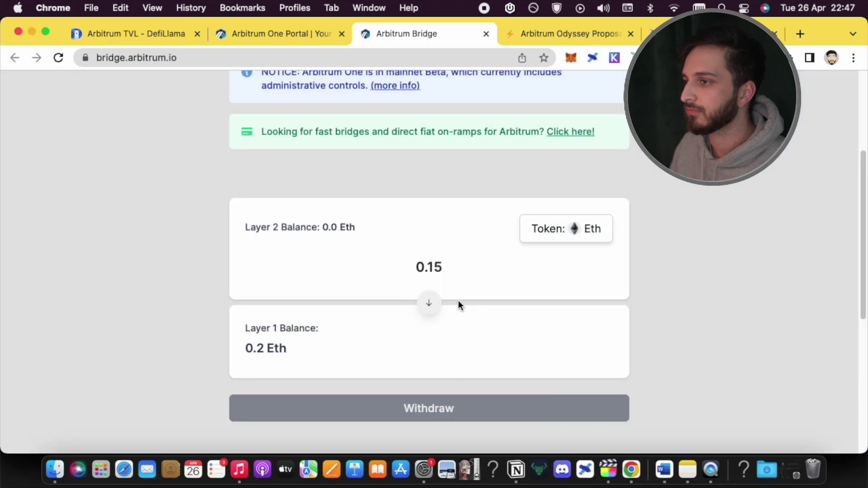
{"action": "scroll", "coordinate": [423, 319], "scroll_direction": "up", "scroll_amount": 1}
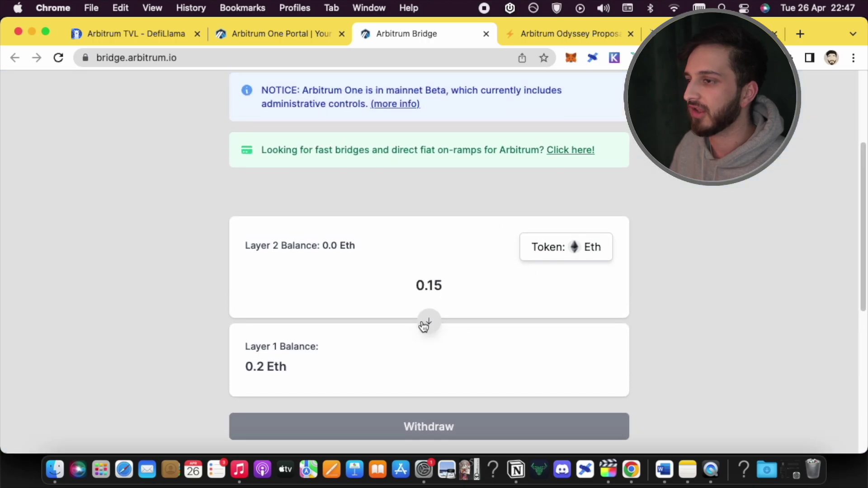
Reverse the bridge direction to go from Layer 1 to Layer 2 and start a deposit of 0.15 Eth
{"action": "left_click", "coordinate": [425, 320]}
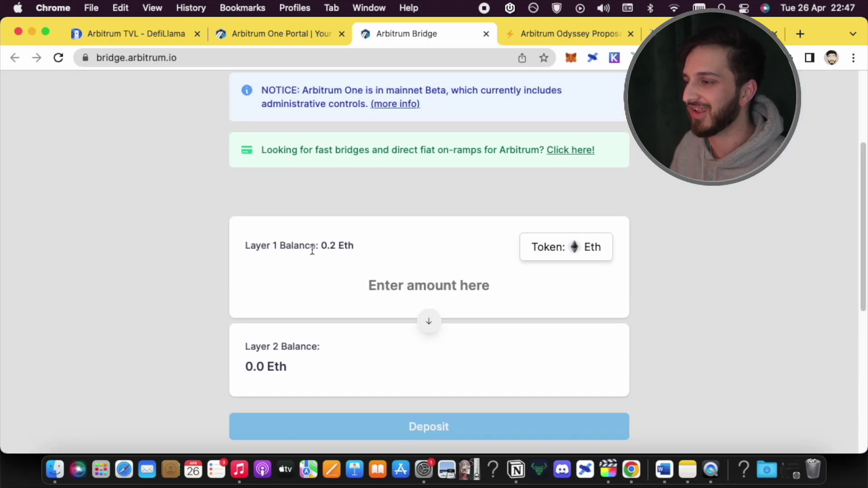
{"action": "type", "text": "0."}
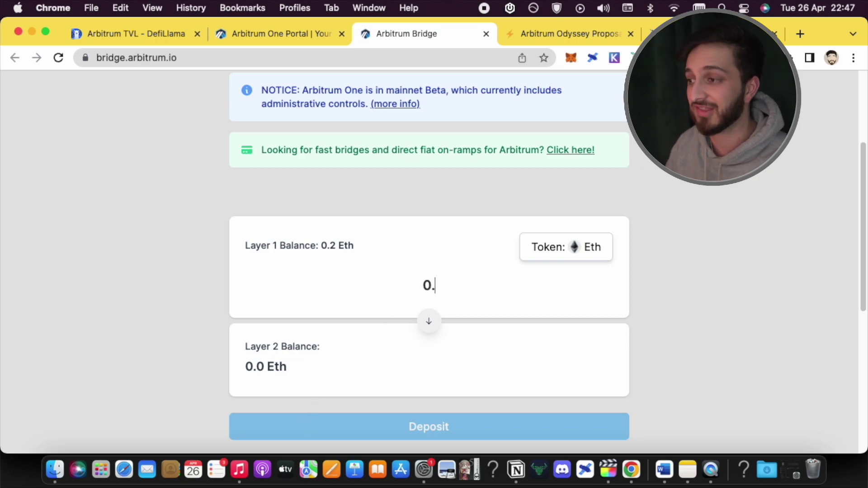
{"action": "type", "text": "15"}
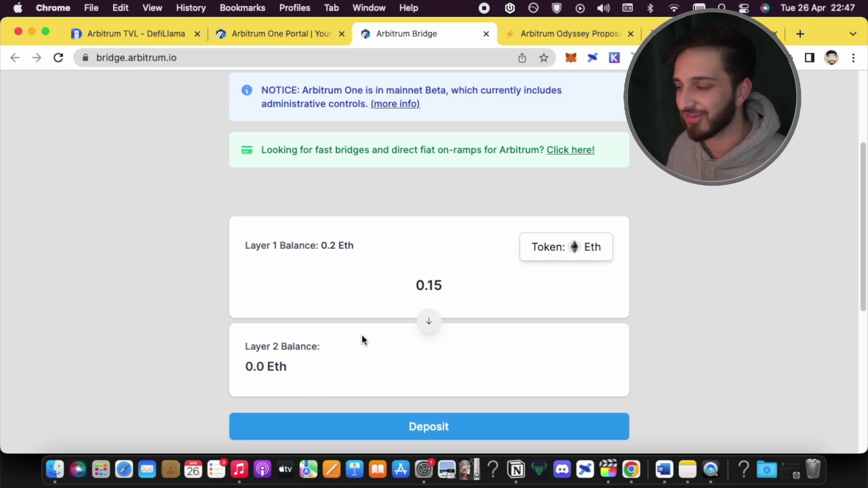
{"action": "scroll", "coordinate": [371, 381], "scroll_direction": "down", "scroll_amount": 1}
{"action": "left_click", "coordinate": [441, 413]}
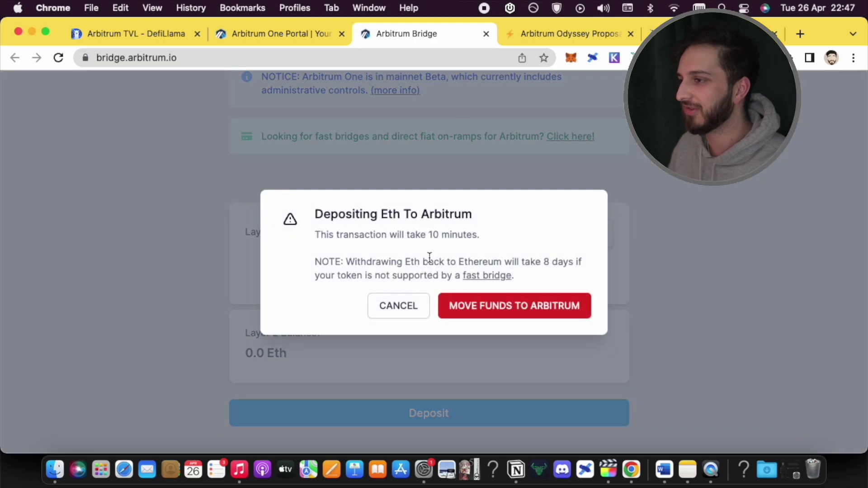
Read the deposit notice's transaction time and its note about withdrawing Eth back to Ethereum
{"action": "left_click_drag", "start_coordinate": [312, 235], "coordinate": [478, 235]}
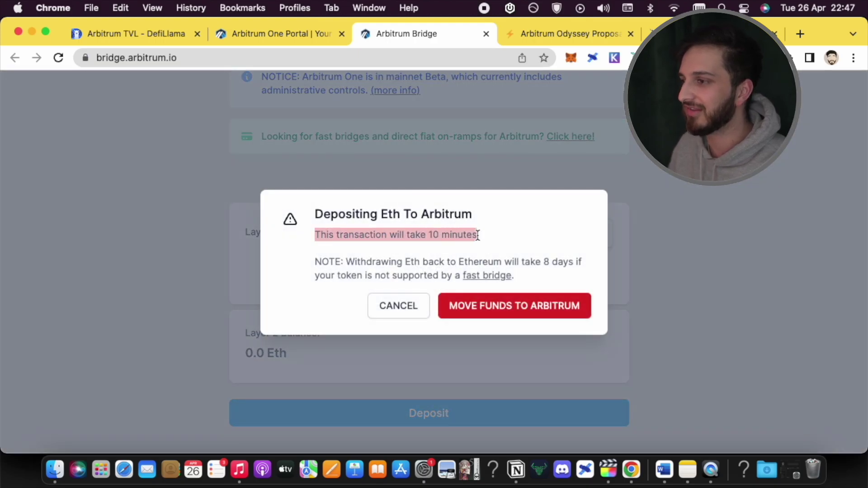
{"action": "left_click", "coordinate": [473, 246]}
{"action": "left_click_drag", "start_coordinate": [346, 262], "coordinate": [503, 261]}
{"action": "left_click_drag", "start_coordinate": [397, 262], "coordinate": [487, 278]}
{"action": "left_click", "coordinate": [492, 284]}
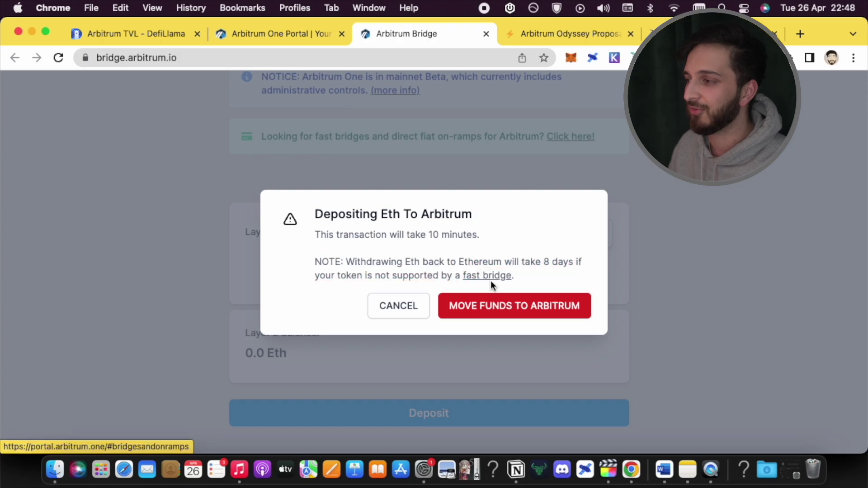
Agree to move the funds to Arbitrum and allow MetaMask to switch to Ethereum Mainnet
{"action": "left_click", "coordinate": [497, 302]}
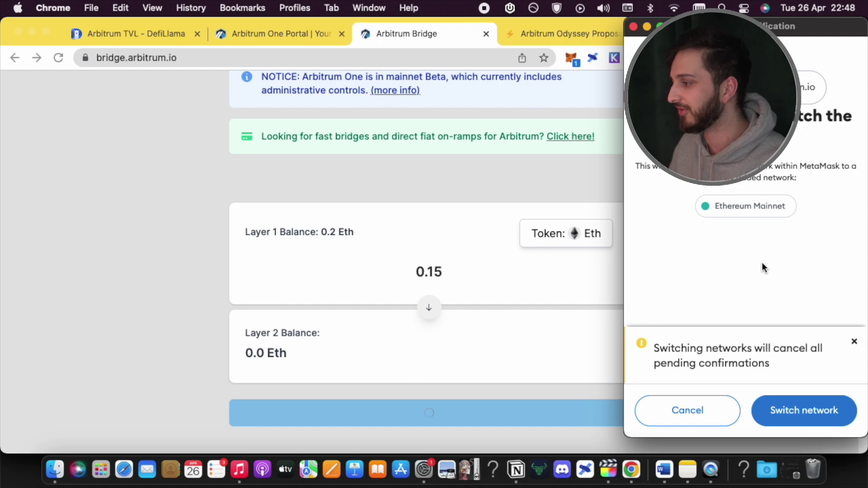
{"action": "left_click", "coordinate": [805, 410]}
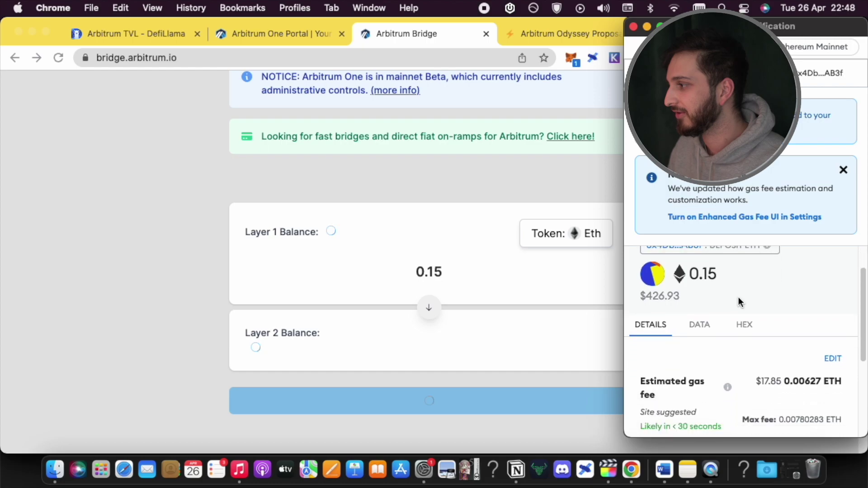
Review the gas fee and total of the 0.15 ETH deposit in MetaMask and confirm the transaction
{"action": "scroll", "coordinate": [738, 297], "scroll_direction": "down", "scroll_amount": 3}
{"action": "scroll", "coordinate": [764, 318], "scroll_direction": "down", "scroll_amount": 4}
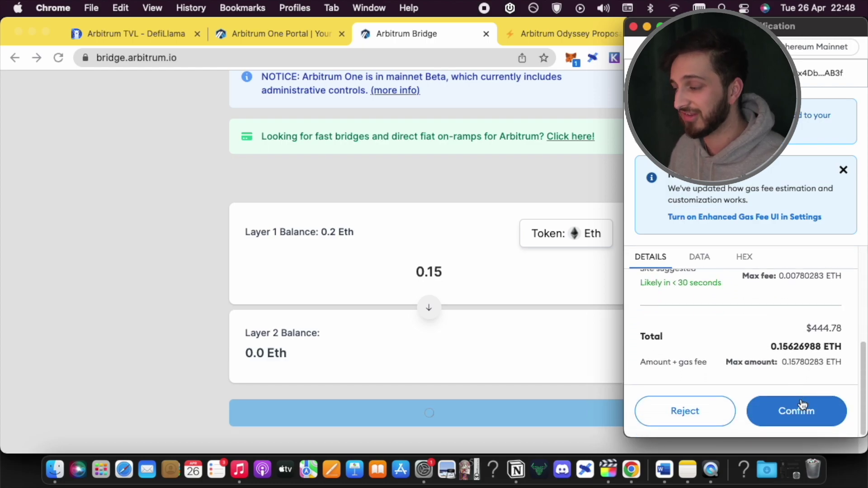
{"action": "scroll", "coordinate": [780, 336], "scroll_direction": "up", "scroll_amount": 4}
{"action": "scroll", "coordinate": [794, 363], "scroll_direction": "down", "scroll_amount": 4}
{"action": "left_click", "coordinate": [796, 410]}
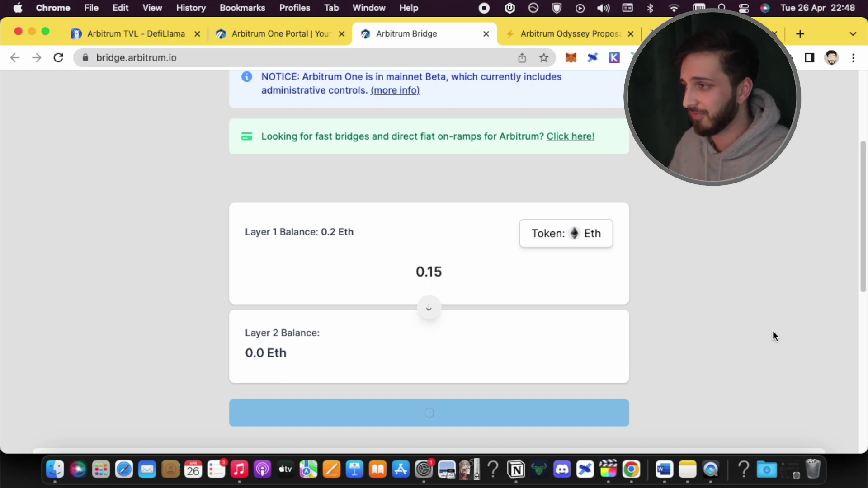
Check the deposit on the bridge page and examine the gas fee details of the Deposit Eth transaction in MetaMask
{"action": "scroll", "coordinate": [651, 223], "scroll_direction": "up", "scroll_amount": 4}
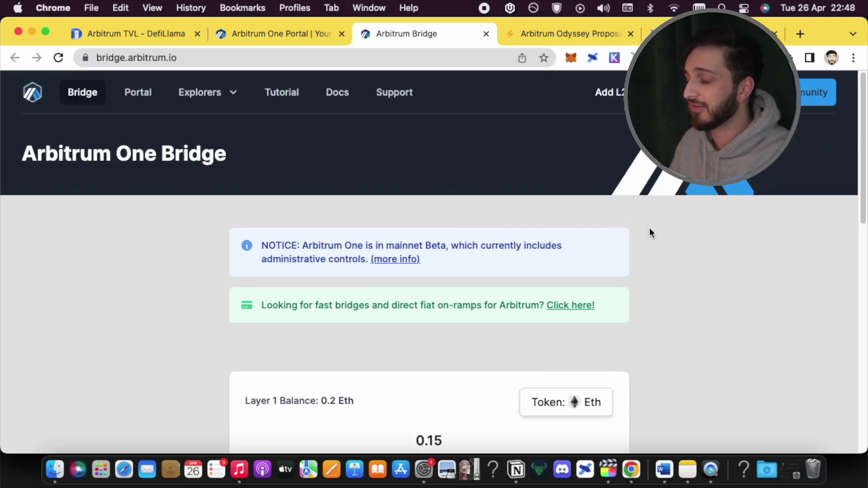
{"action": "scroll", "coordinate": [649, 228], "scroll_direction": "down", "scroll_amount": 4}
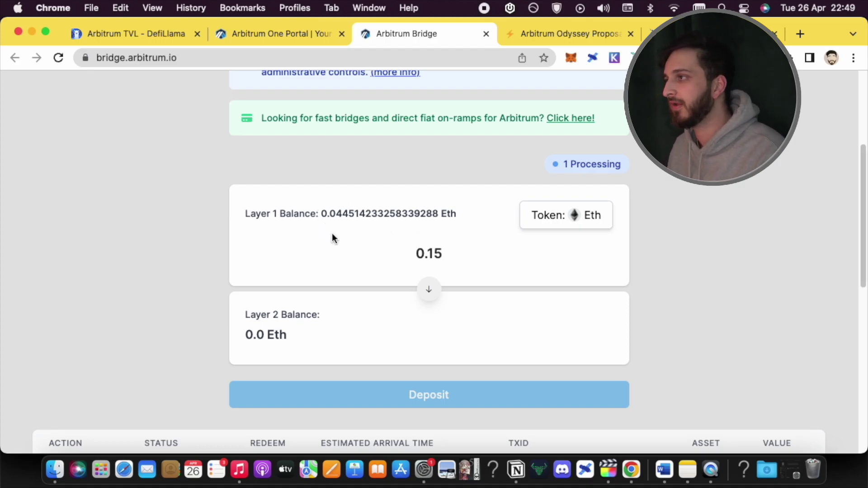
{"action": "left_click", "coordinate": [570, 56]}
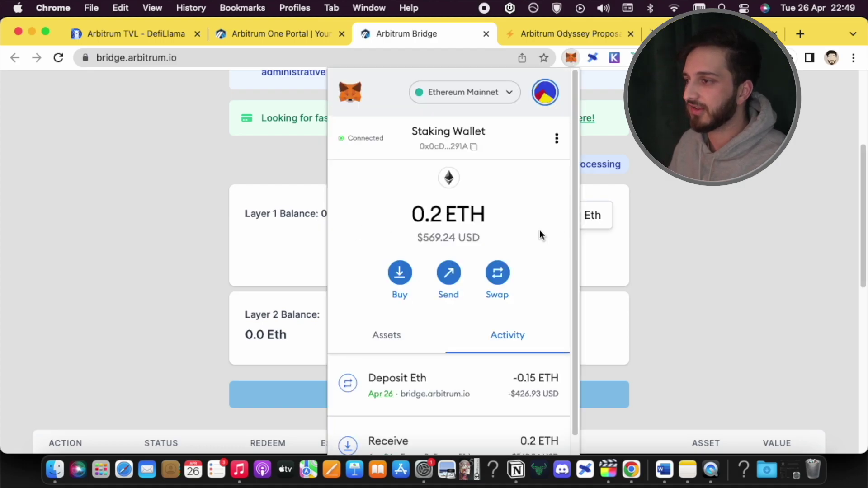
{"action": "scroll", "coordinate": [466, 362], "scroll_direction": "down", "scroll_amount": 1}
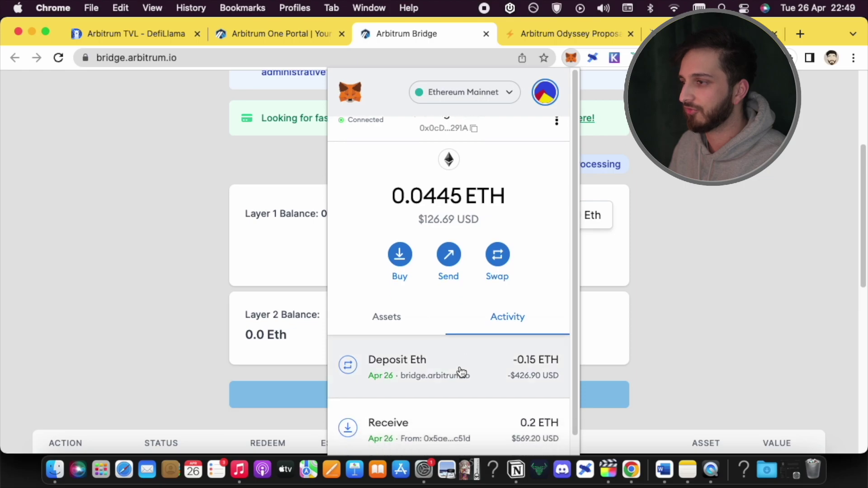
{"action": "left_click", "coordinate": [462, 372]}
{"action": "scroll", "coordinate": [455, 268], "scroll_direction": "down", "scroll_amount": 5}
{"action": "left_click_drag", "start_coordinate": [503, 314], "coordinate": [552, 302]}
{"action": "left_click", "coordinate": [441, 294]}
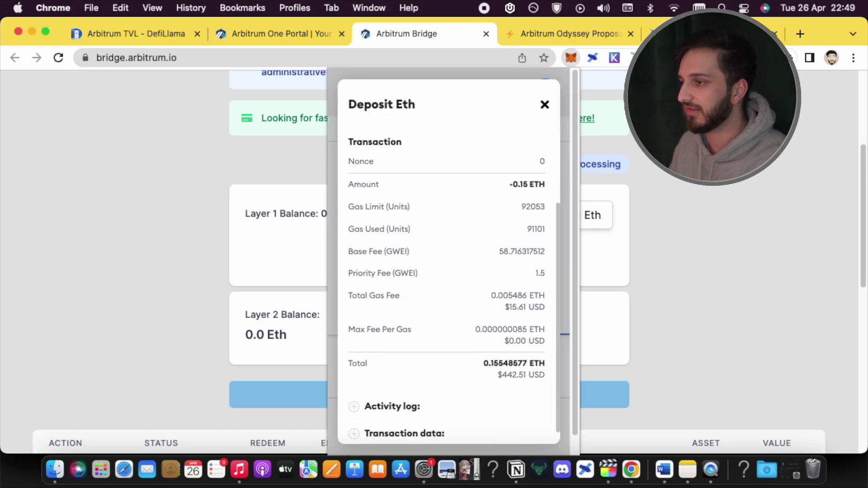
{"action": "key", "text": "Escape"}
Check the deposit's processing status and the Layer 2 balance on the bridge page
{"action": "left_click", "coordinate": [430, 289]}
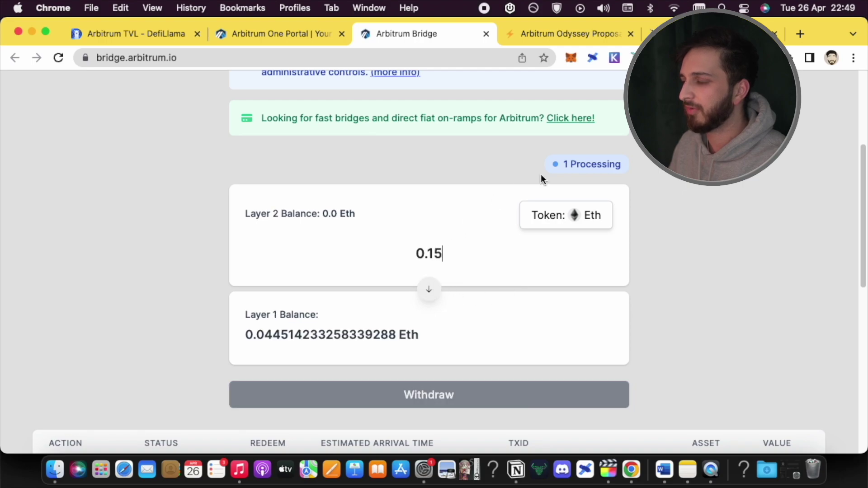
{"action": "scroll", "coordinate": [505, 171], "scroll_direction": "up", "scroll_amount": 1}
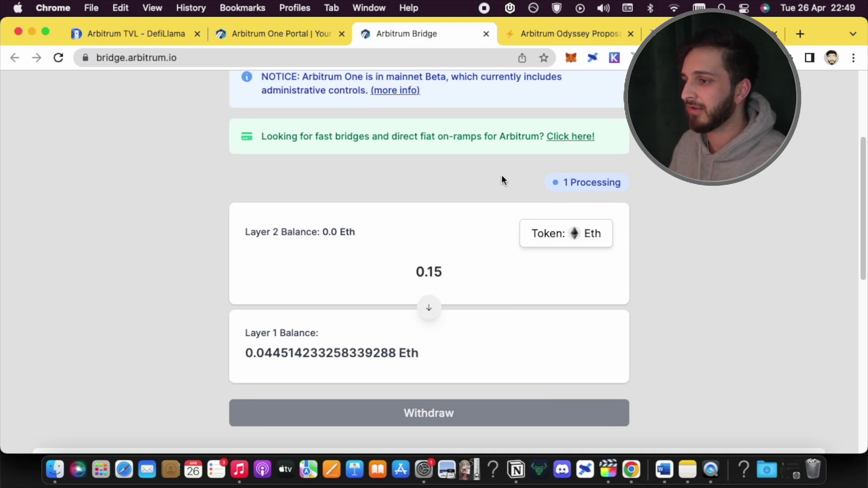
{"action": "scroll", "coordinate": [503, 179], "scroll_direction": "up", "scroll_amount": 1}
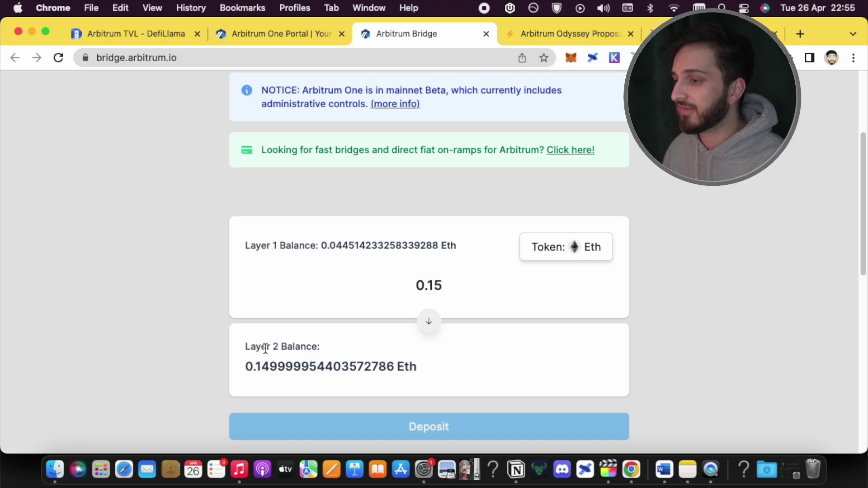
{"action": "left_click_drag", "start_coordinate": [261, 346], "coordinate": [311, 347]}
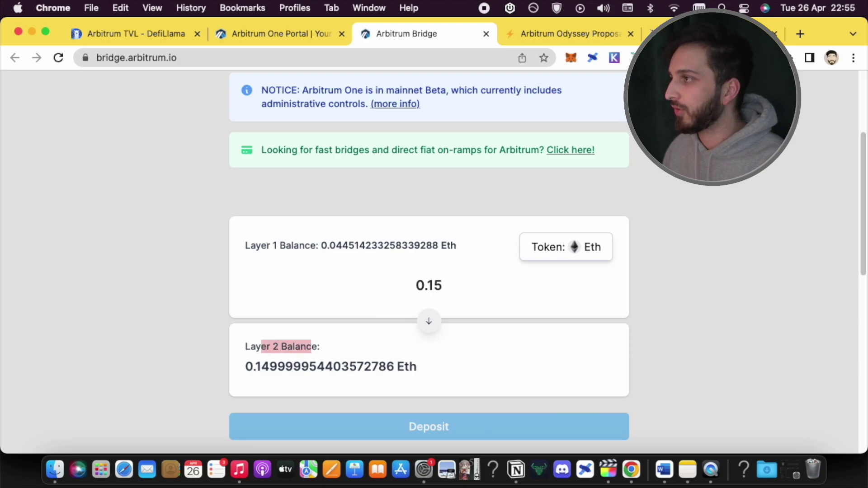
Switch the MetaMask wallet's network to Arbitrum
{"action": "left_click", "coordinate": [573, 58]}
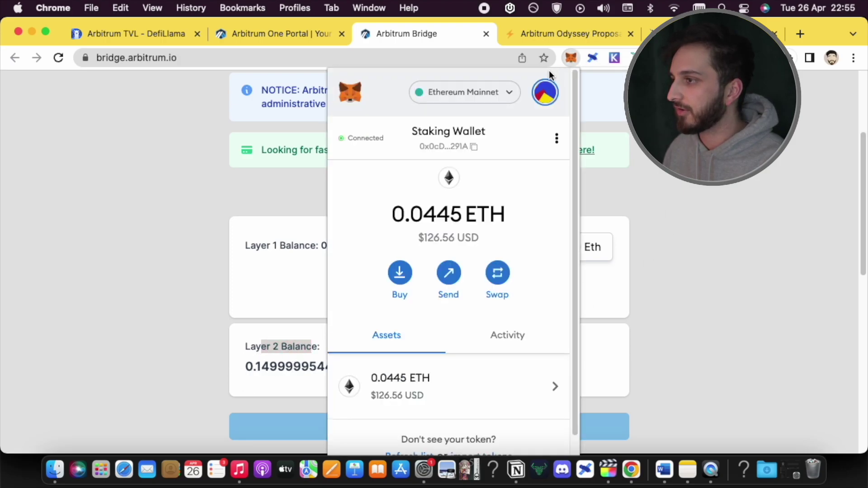
{"action": "left_click", "coordinate": [465, 92]}
{"action": "scroll", "coordinate": [454, 325], "scroll_direction": "down", "scroll_amount": 1}
{"action": "scroll", "coordinate": [454, 335], "scroll_direction": "down", "scroll_amount": 5}
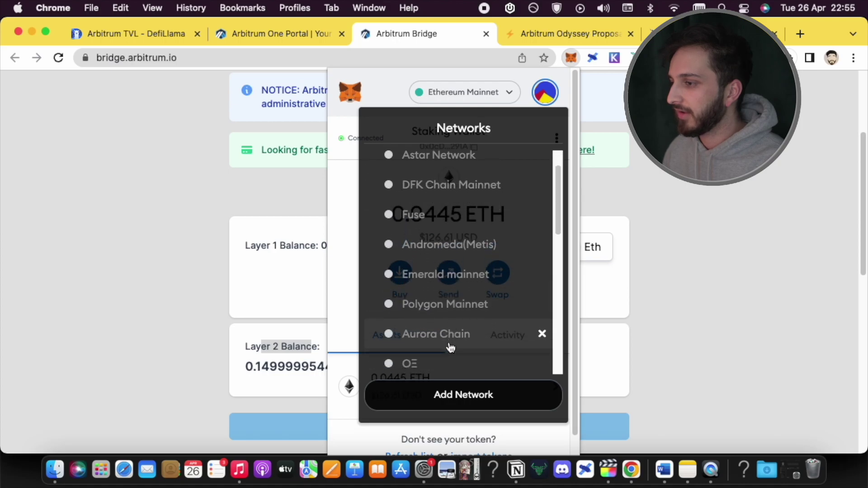
{"action": "left_click", "coordinate": [436, 332]}
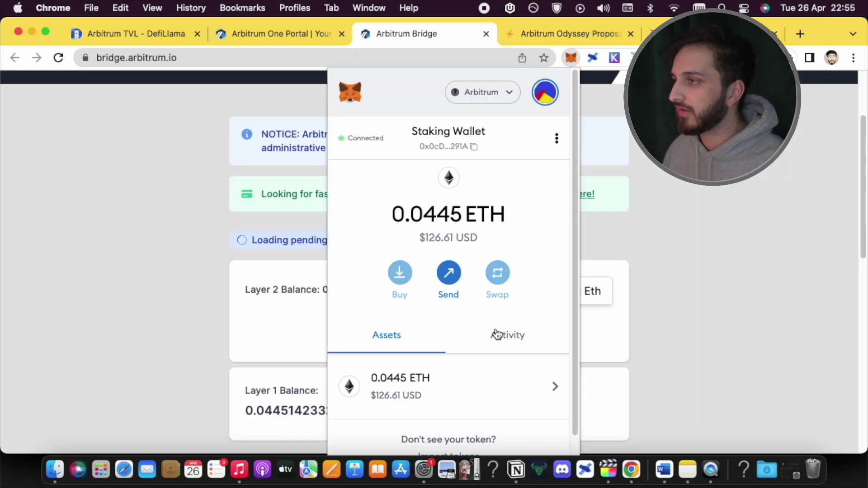
{"action": "left_click", "coordinate": [310, 179]}
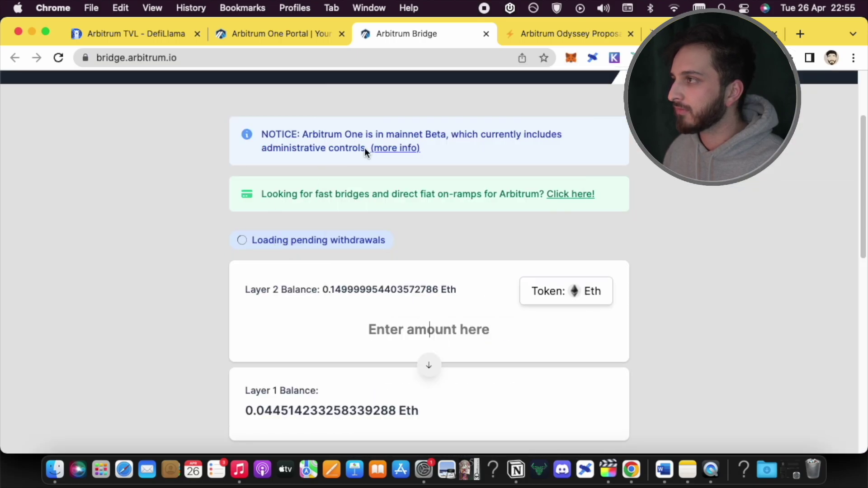
Check the Staking Wallet's ETH balance on the Arbitrum network in MetaMask
{"action": "left_click", "coordinate": [572, 58]}
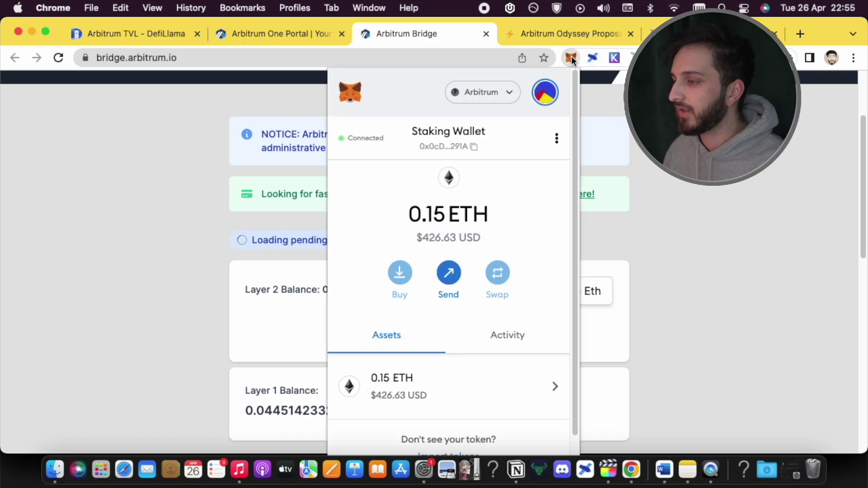
{"action": "left_click_drag", "start_coordinate": [407, 214], "coordinate": [505, 213]}
{"action": "left_click", "coordinate": [503, 211]}
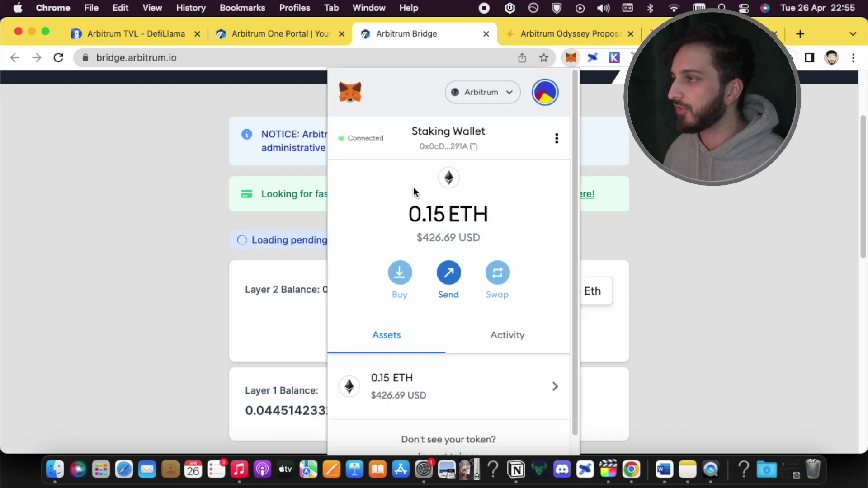
{"action": "scroll", "coordinate": [427, 272], "scroll_direction": "down", "scroll_amount": 1}
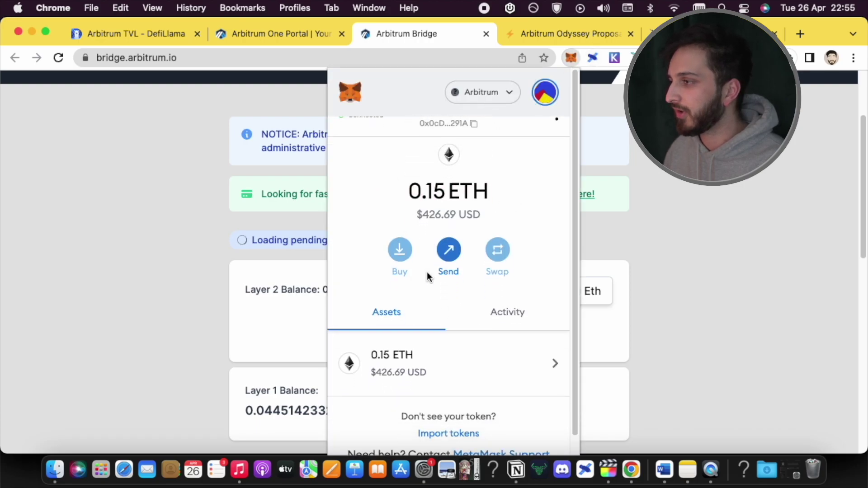
{"action": "left_click", "coordinate": [787, 198]}
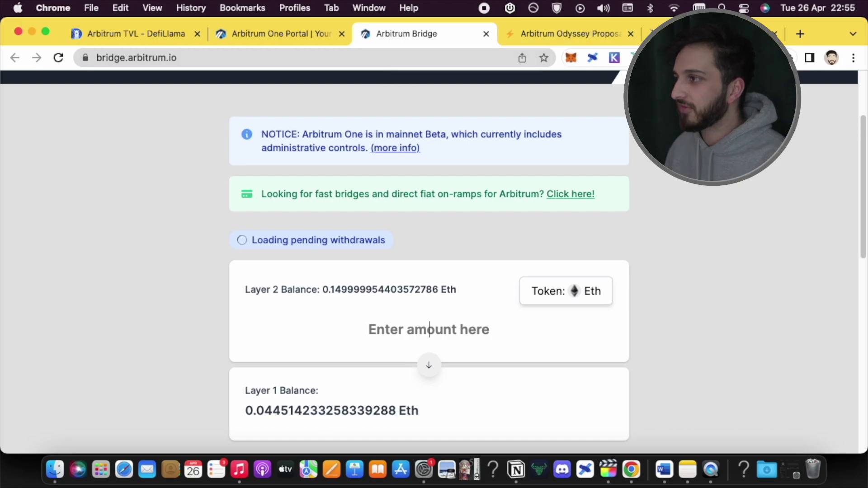
Switch to Uniswap and set up a swap of 0.1 ETH for WBTC on Arbitrum
{"action": "left_click", "coordinate": [706, 33]}
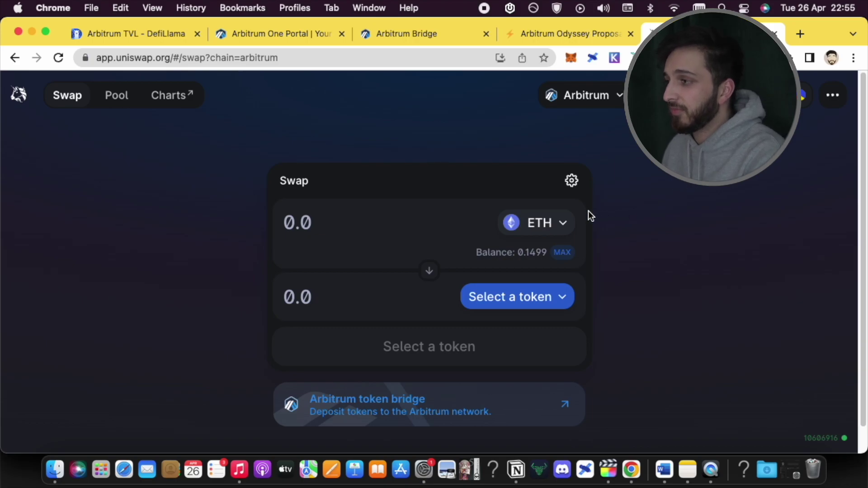
{"action": "left_click", "coordinate": [523, 295]}
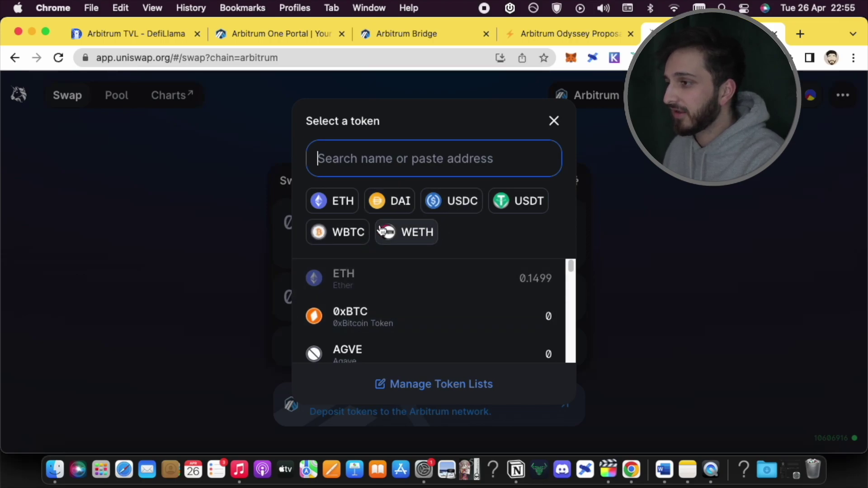
{"action": "left_click", "coordinate": [341, 231]}
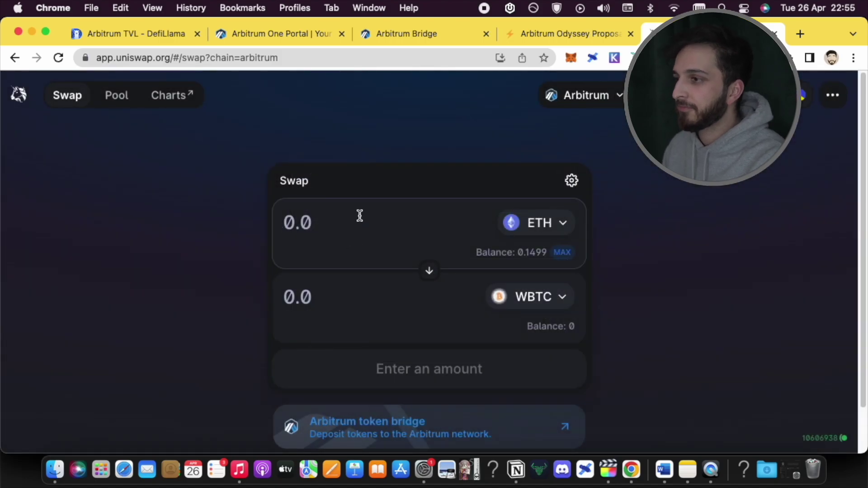
{"action": "type", "text": "0.1"}
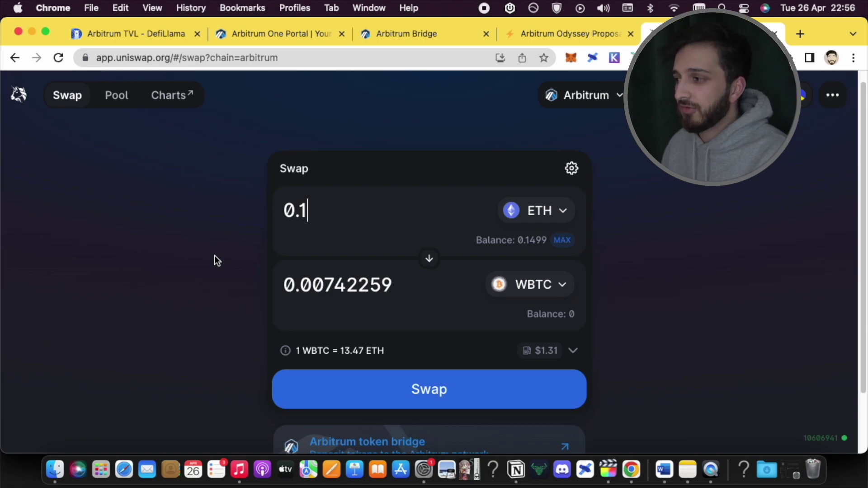
{"action": "scroll", "coordinate": [215, 256], "scroll_direction": "down", "scroll_amount": 1}
{"action": "mouse_move", "coordinate": [527, 348]}
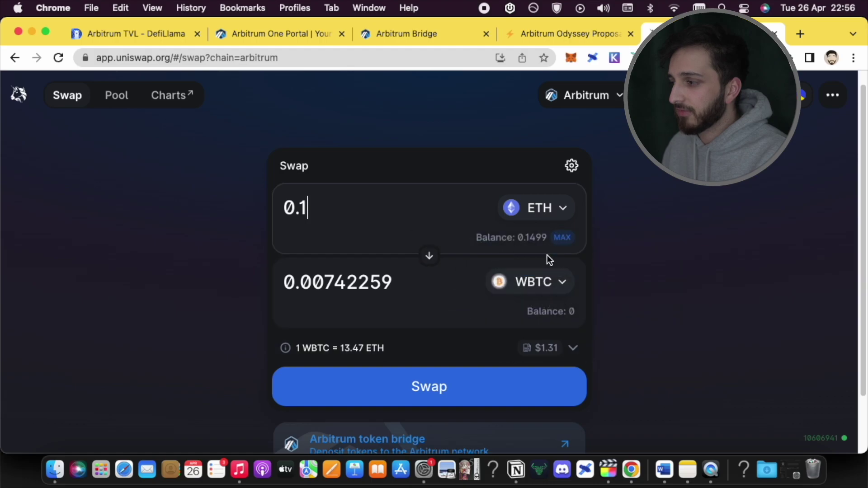
Submit the ETH-to-WBTC swap to MetaMask, examine its estimated gas fee and total, and reject the transaction
{"action": "left_click", "coordinate": [520, 378]}
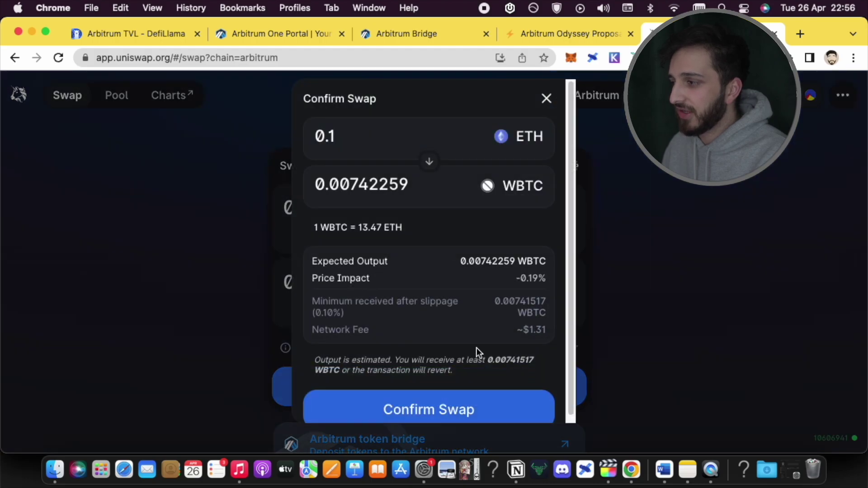
{"action": "left_click", "coordinate": [472, 411]}
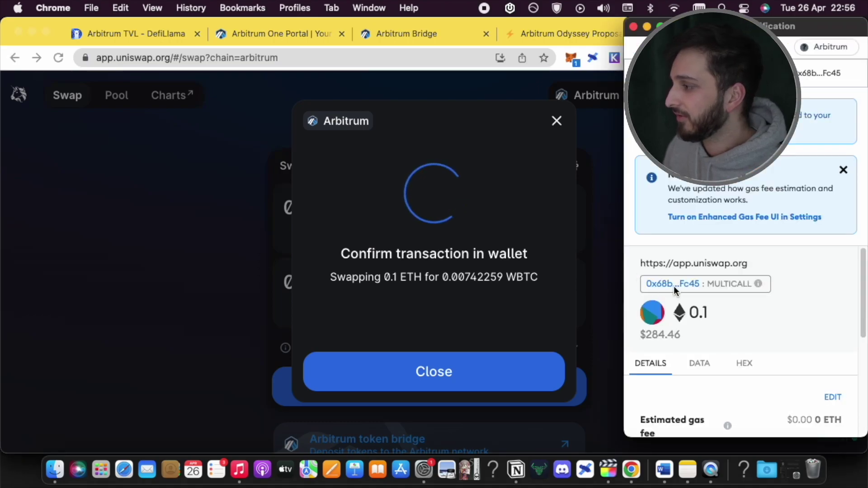
{"action": "scroll", "coordinate": [696, 294], "scroll_direction": "down", "scroll_amount": 5}
{"action": "scroll", "coordinate": [724, 303], "scroll_direction": "up", "scroll_amount": 4}
{"action": "scroll", "coordinate": [742, 316], "scroll_direction": "down", "scroll_amount": 2}
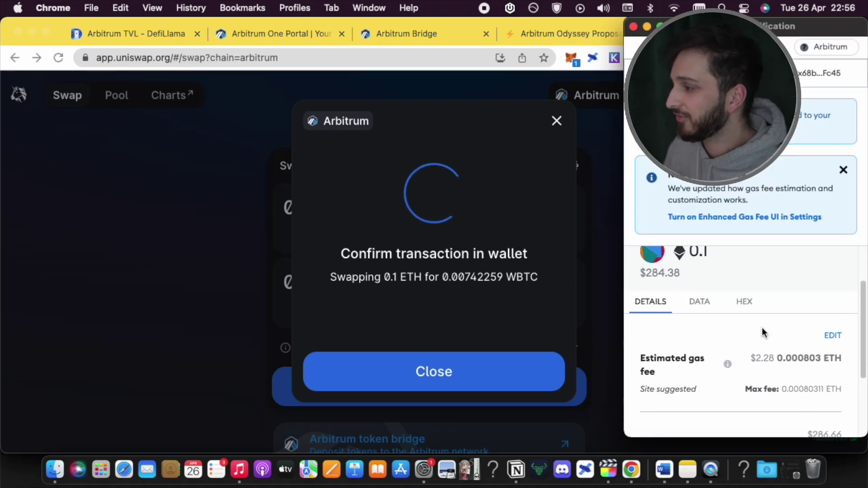
{"action": "scroll", "coordinate": [768, 346], "scroll_direction": "down", "scroll_amount": 1}
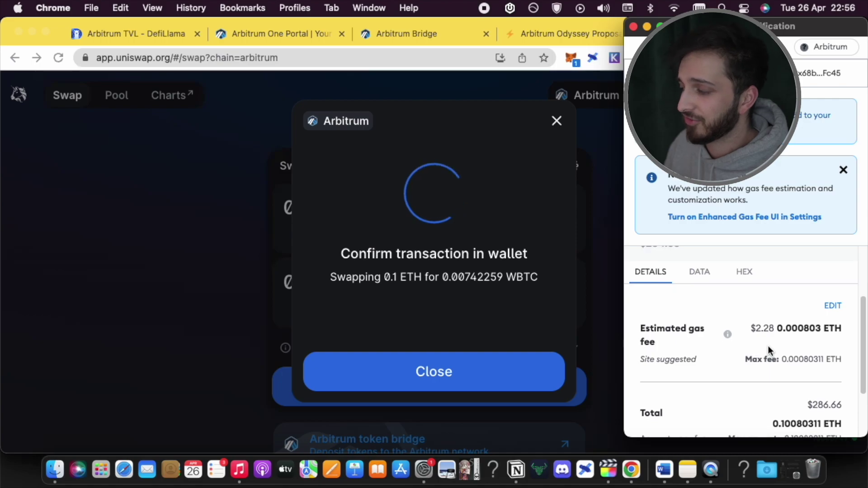
{"action": "scroll", "coordinate": [764, 343], "scroll_direction": "down", "scroll_amount": 1}
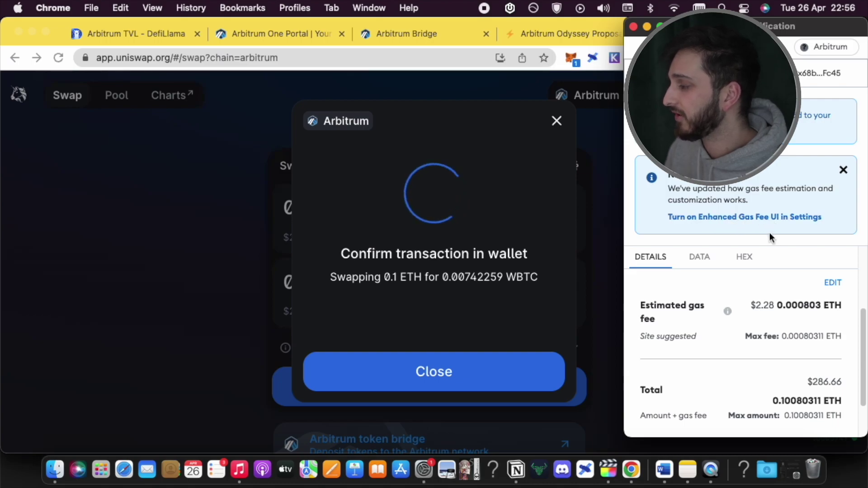
{"action": "scroll", "coordinate": [770, 299], "scroll_direction": "down", "scroll_amount": 1}
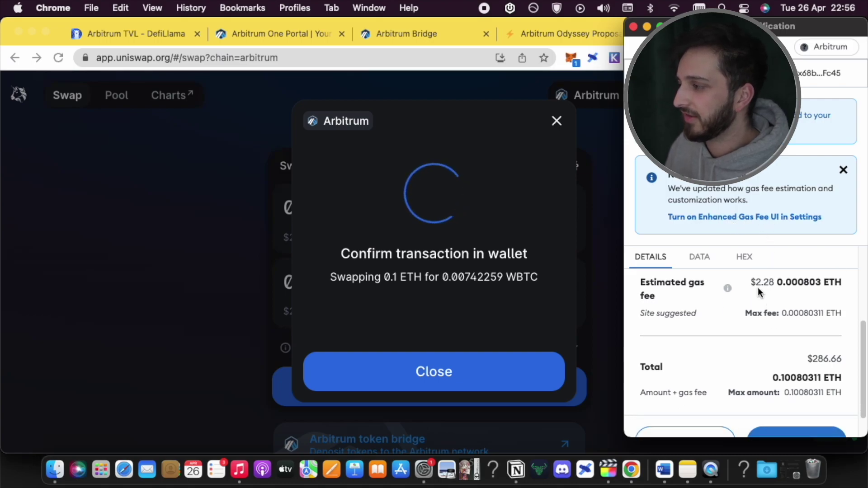
{"action": "left_click_drag", "start_coordinate": [756, 285], "coordinate": [774, 285]}
{"action": "left_click", "coordinate": [764, 295]}
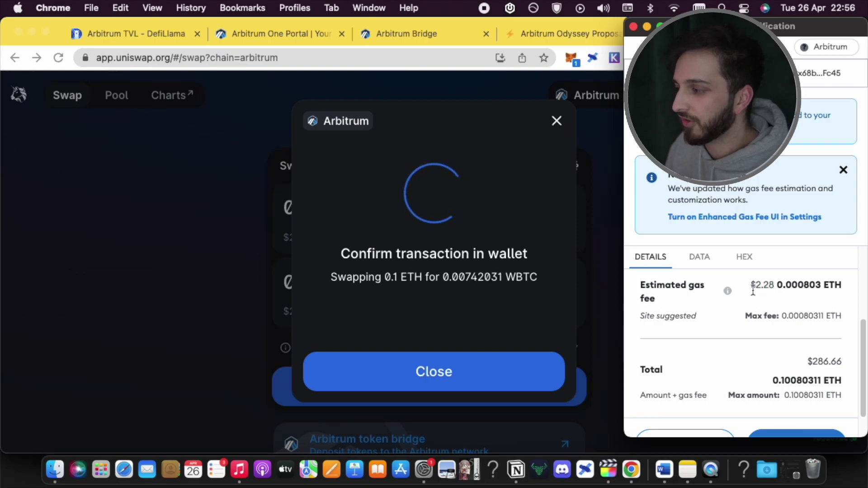
{"action": "scroll", "coordinate": [774, 303], "scroll_direction": "down", "scroll_amount": 3}
{"action": "left_click", "coordinate": [694, 405]}
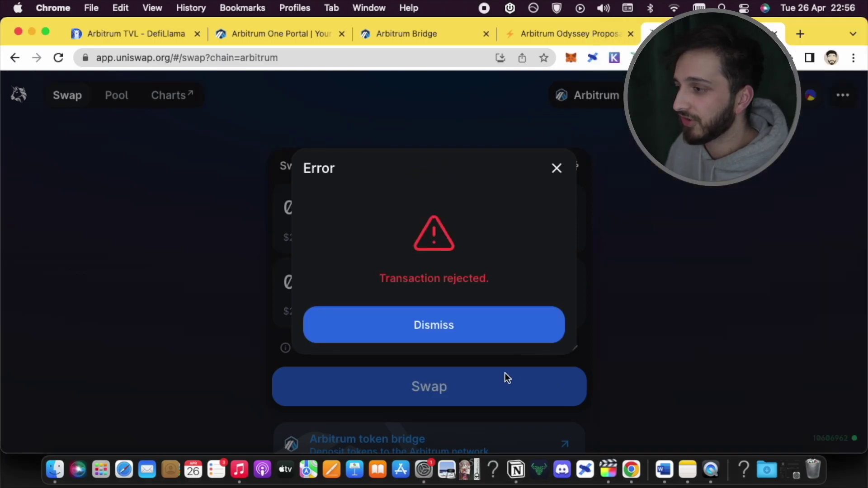
{"action": "left_click", "coordinate": [466, 321]}
Change the token to receive to USDC and submit the swap of 0.1 ETH
{"action": "left_click", "coordinate": [528, 277]}
{"action": "left_click", "coordinate": [433, 204]}
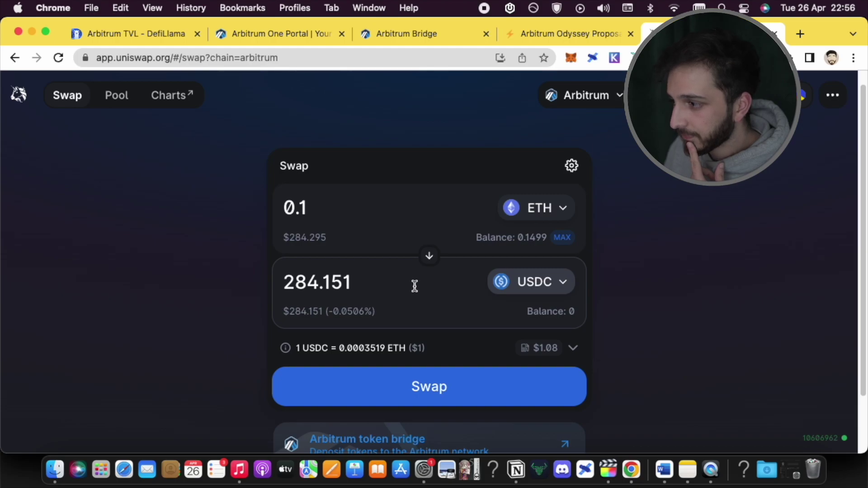
{"action": "left_click", "coordinate": [461, 383]}
{"action": "scroll", "coordinate": [454, 341], "scroll_direction": "down", "scroll_amount": 1}
{"action": "left_click", "coordinate": [452, 402]}
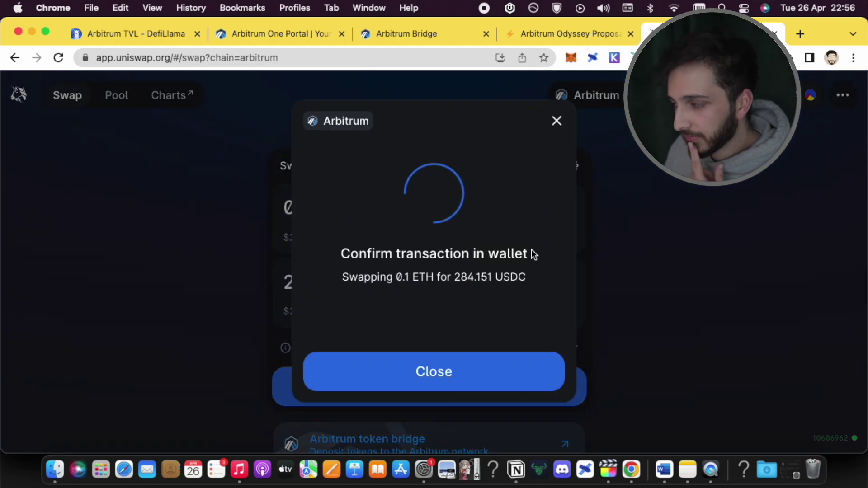
Review the gas fee of the ETH-to-USDC swap in MetaMask, confirm the transaction and close the success notice
{"action": "scroll", "coordinate": [751, 317], "scroll_direction": "down", "scroll_amount": 3}
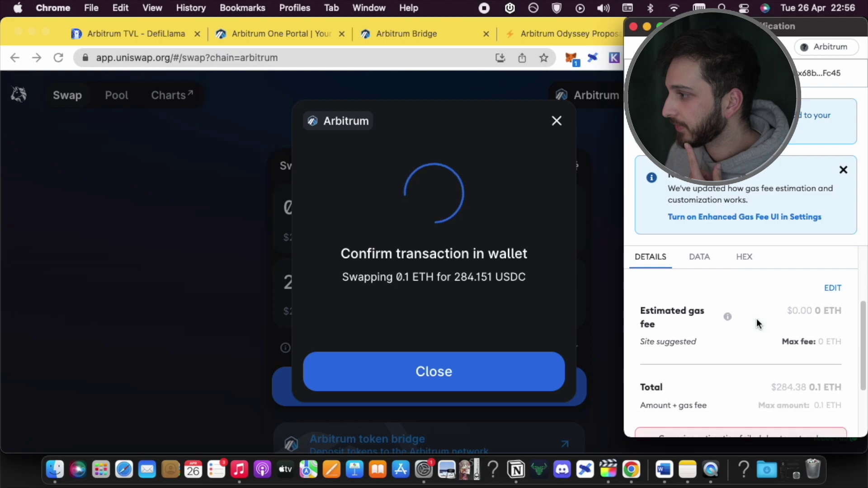
{"action": "scroll", "coordinate": [772, 343], "scroll_direction": "up", "scroll_amount": 2}
{"action": "scroll", "coordinate": [771, 344], "scroll_direction": "down", "scroll_amount": 5}
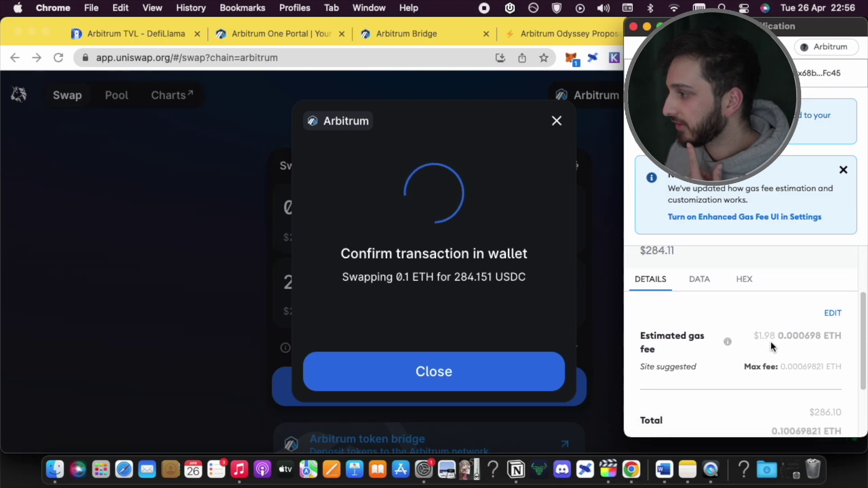
{"action": "left_click", "coordinate": [798, 411]}
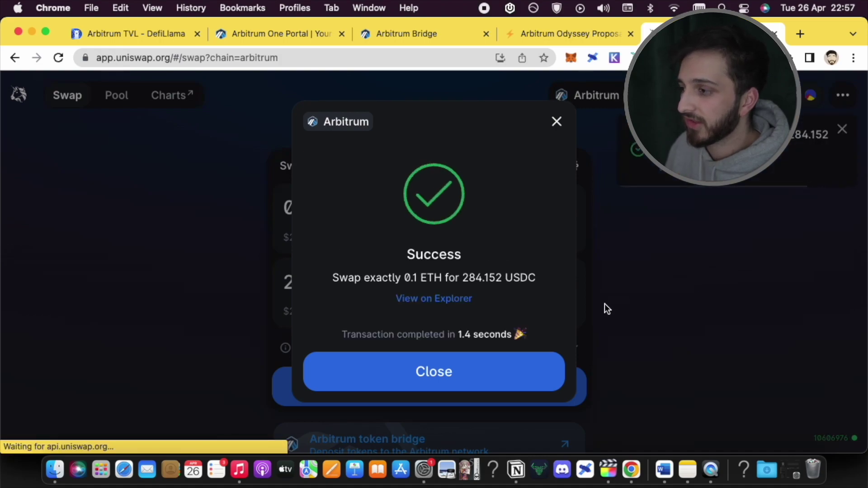
{"action": "left_click", "coordinate": [451, 372]}
Examine the amount, gas and total of the latest Multicall transaction in MetaMask
{"action": "mouse_move", "coordinate": [586, 97]}
{"action": "left_click", "coordinate": [572, 56]}
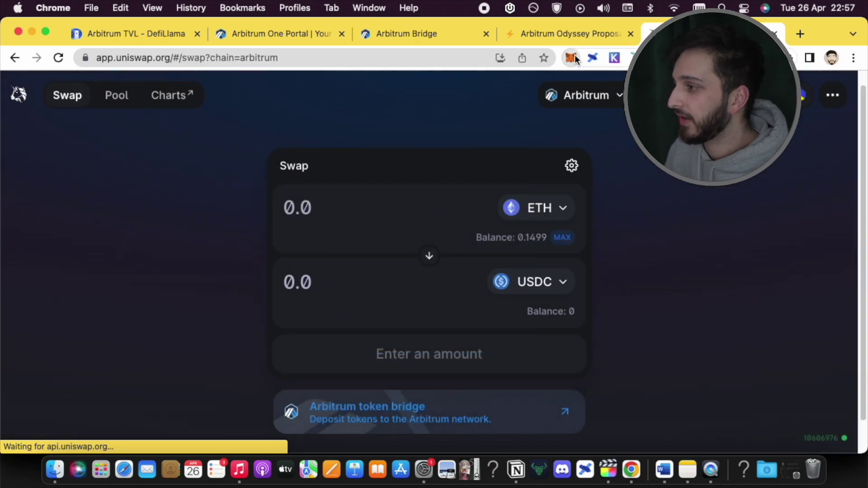
{"action": "left_click", "coordinate": [470, 382]}
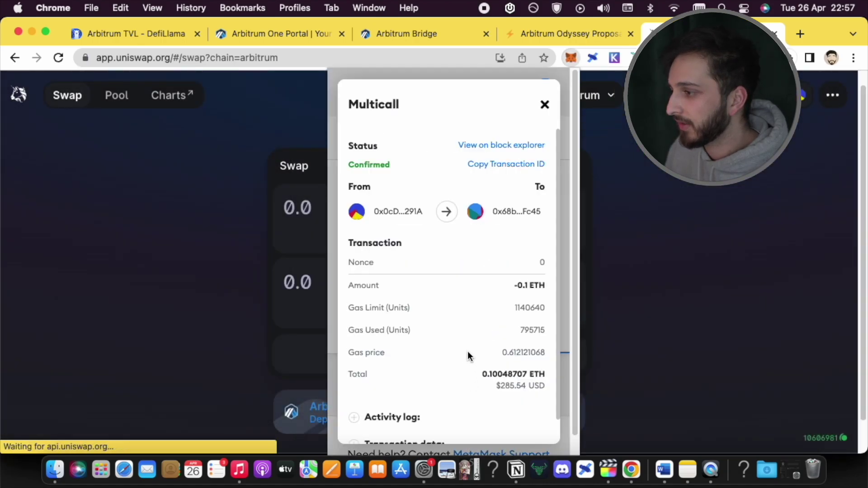
{"action": "scroll", "coordinate": [468, 351], "scroll_direction": "down", "scroll_amount": 1}
{"action": "scroll", "coordinate": [468, 348], "scroll_direction": "up", "scroll_amount": 1}
{"action": "scroll", "coordinate": [466, 322], "scroll_direction": "down", "scroll_amount": 2}
{"action": "left_click", "coordinate": [545, 85]}
{"action": "left_click", "coordinate": [667, 180]}
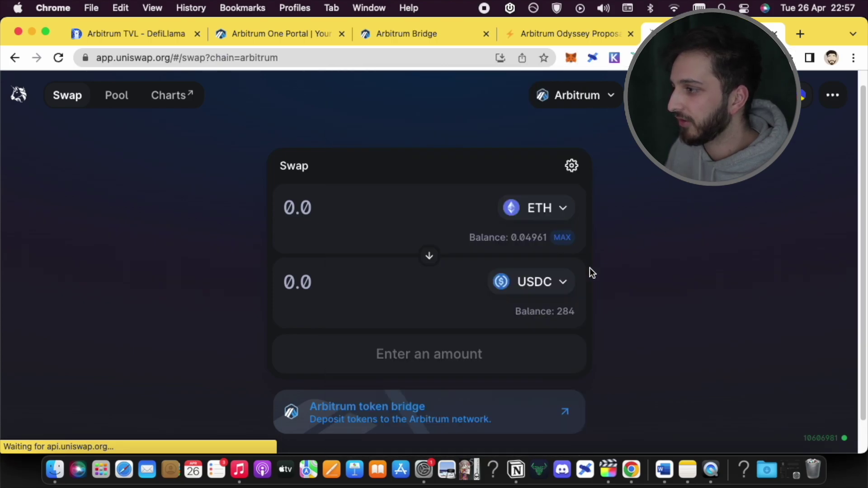
Reverse the swap to sell the full USDC balance for ETH and approve Uniswap's use of USDC in MetaMask
{"action": "left_click", "coordinate": [430, 256]}
{"action": "left_click", "coordinate": [571, 238]}
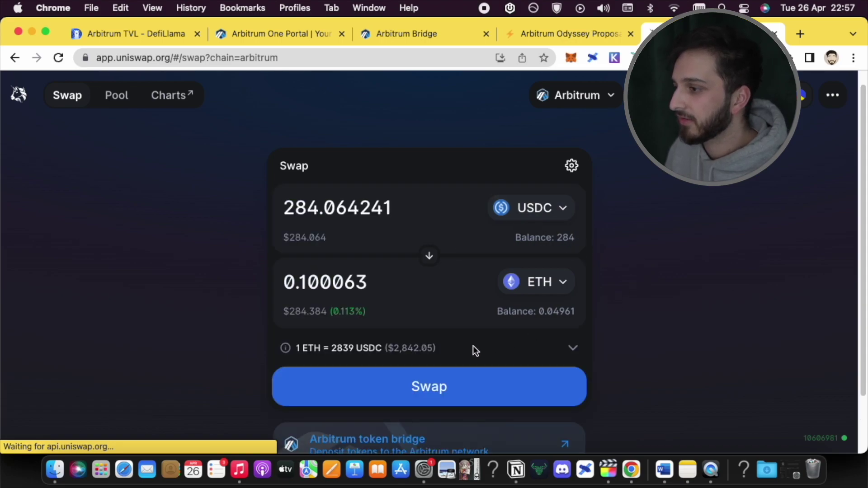
{"action": "left_click", "coordinate": [428, 386]}
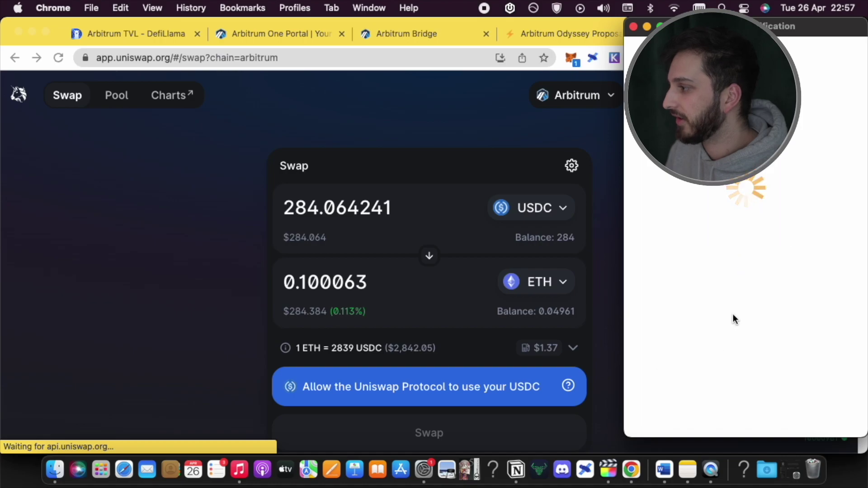
{"action": "scroll", "coordinate": [738, 308], "scroll_direction": "down", "scroll_amount": 3}
{"action": "left_click", "coordinate": [807, 399]}
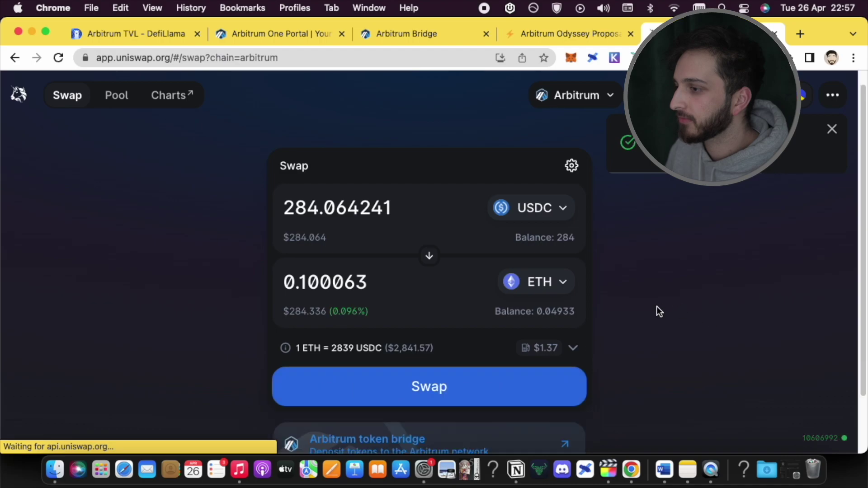
Submit the swap of the full USDC balance for ETH, confirm it in MetaMask and close the success notice
{"action": "left_click", "coordinate": [429, 387]}
{"action": "scroll", "coordinate": [435, 283], "scroll_direction": "down", "scroll_amount": 2}
{"action": "left_click", "coordinate": [447, 405]}
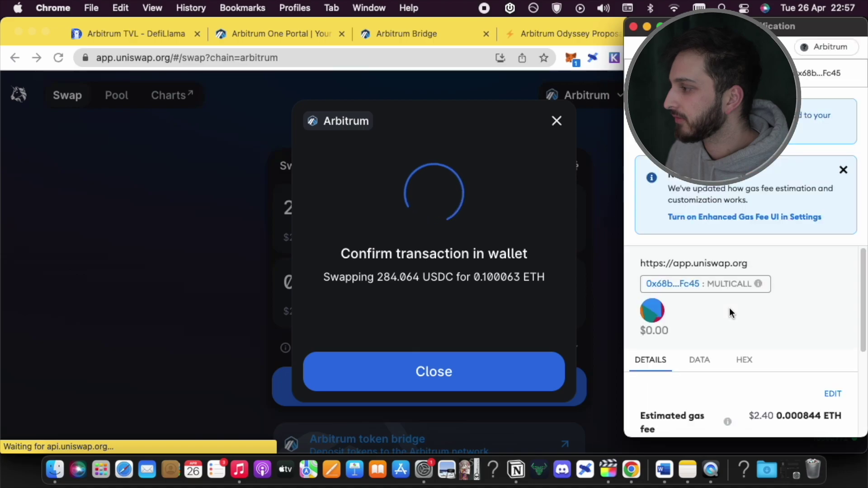
{"action": "scroll", "coordinate": [729, 307], "scroll_direction": "down", "scroll_amount": 3}
{"action": "left_click", "coordinate": [800, 397]}
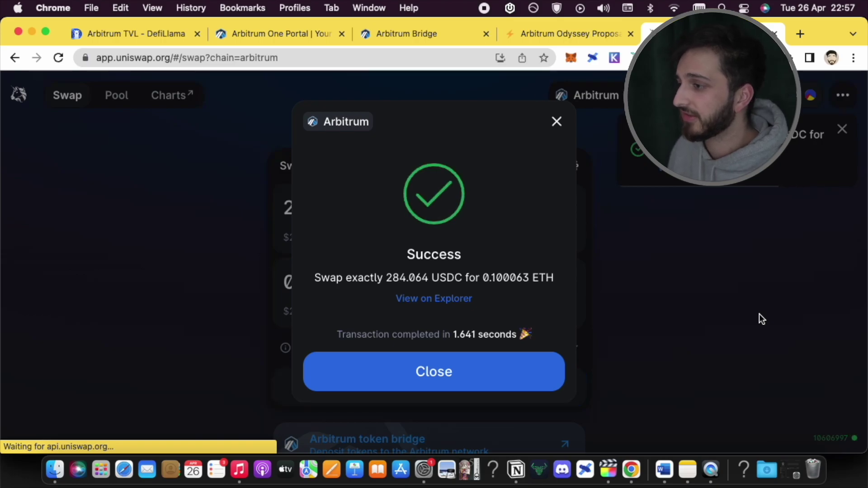
{"action": "left_click", "coordinate": [533, 370]}
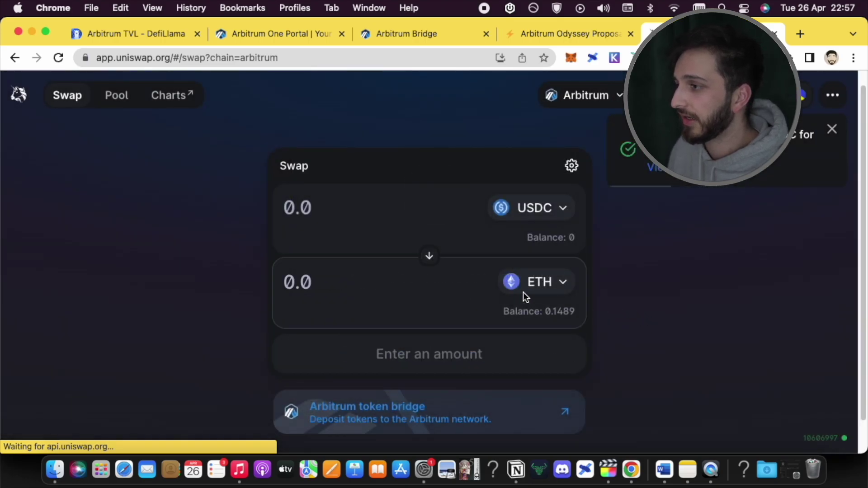
Reverse the swap direction to ETH into USDC and check the Staking Wallet's balance and assets in MetaMask
{"action": "left_click", "coordinate": [428, 257]}
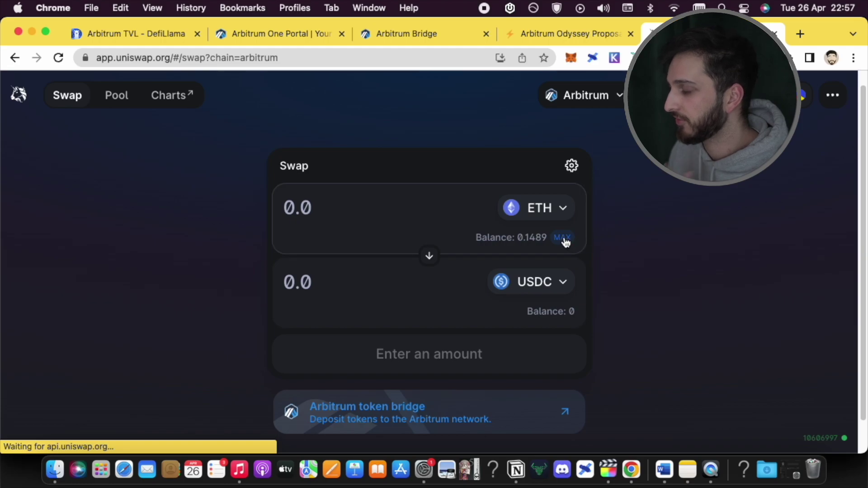
{"action": "left_click", "coordinate": [570, 57]}
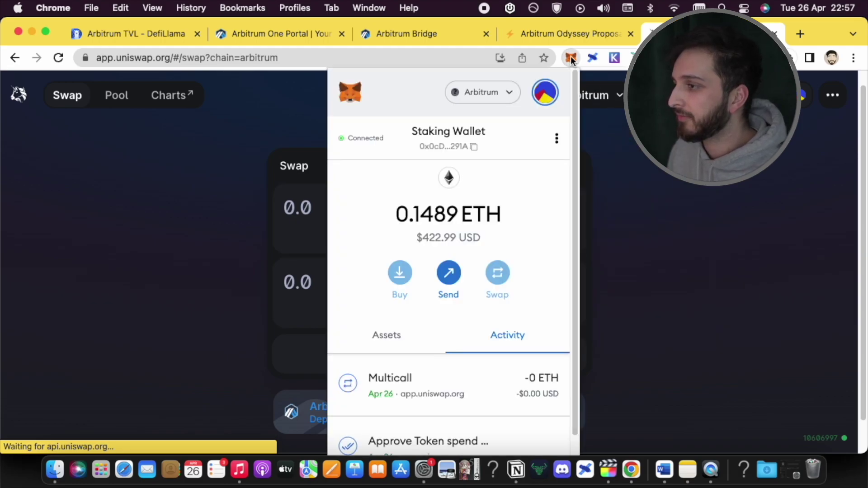
{"action": "left_click", "coordinate": [386, 344]}
{"action": "scroll", "coordinate": [457, 381], "scroll_direction": "down", "scroll_amount": 1}
{"action": "left_click", "coordinate": [600, 335]}
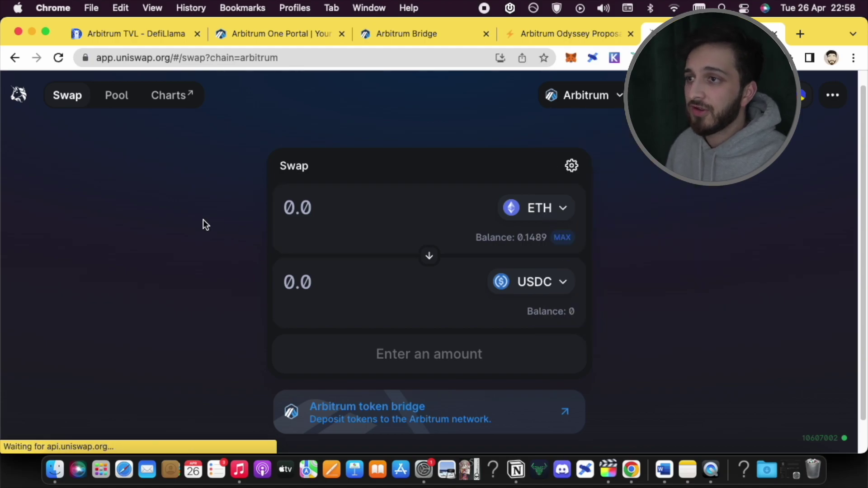
View Uniswap's liquidity pools overview and return to the swap form
{"action": "left_click", "coordinate": [116, 97]}
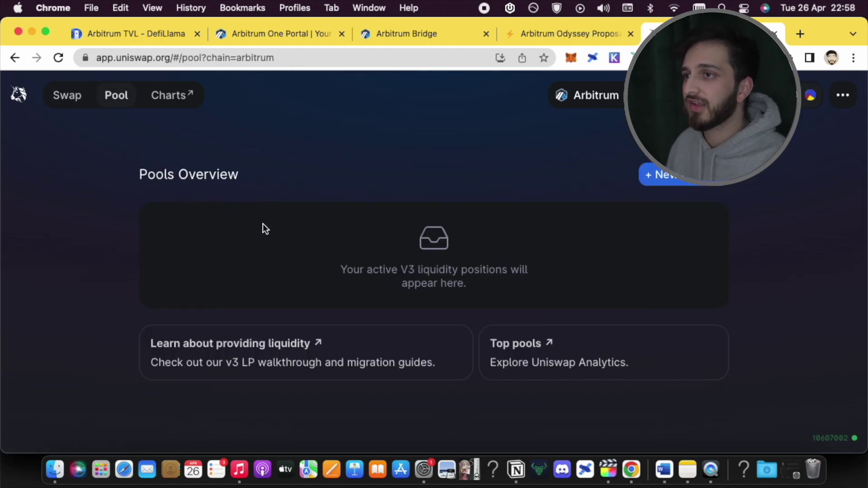
{"action": "left_click", "coordinate": [66, 96]}
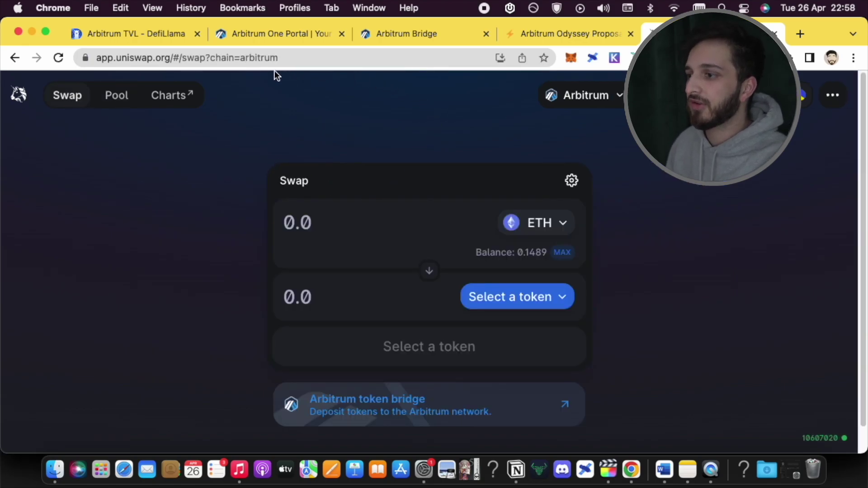
Switch to DefiLlama and examine the protocols in the Arbitrum TVL rankings
{"action": "left_click", "coordinate": [157, 32]}
{"action": "scroll", "coordinate": [309, 310], "scroll_direction": "down", "scroll_amount": 5}
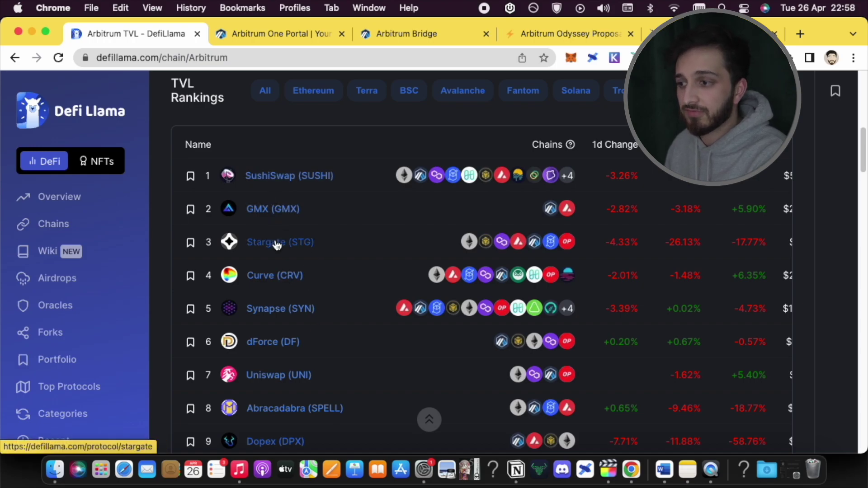
{"action": "scroll", "coordinate": [298, 318], "scroll_direction": "down", "scroll_amount": 2}
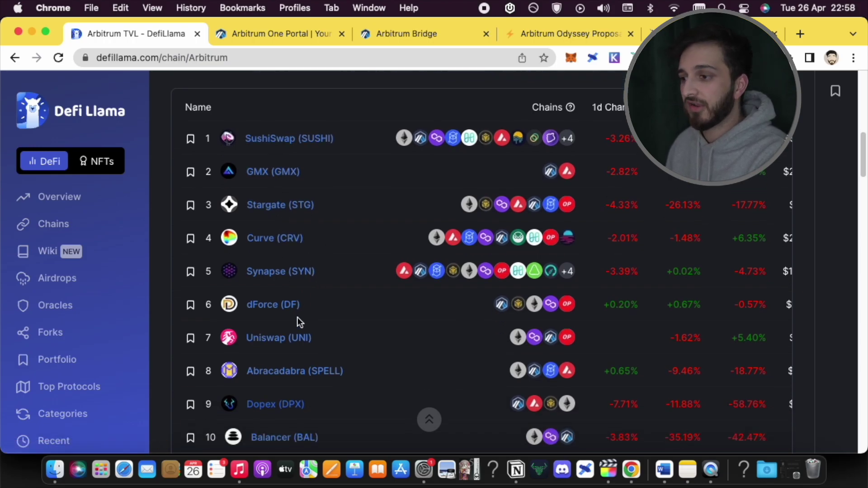
{"action": "scroll", "coordinate": [323, 284], "scroll_direction": "down", "scroll_amount": 5}
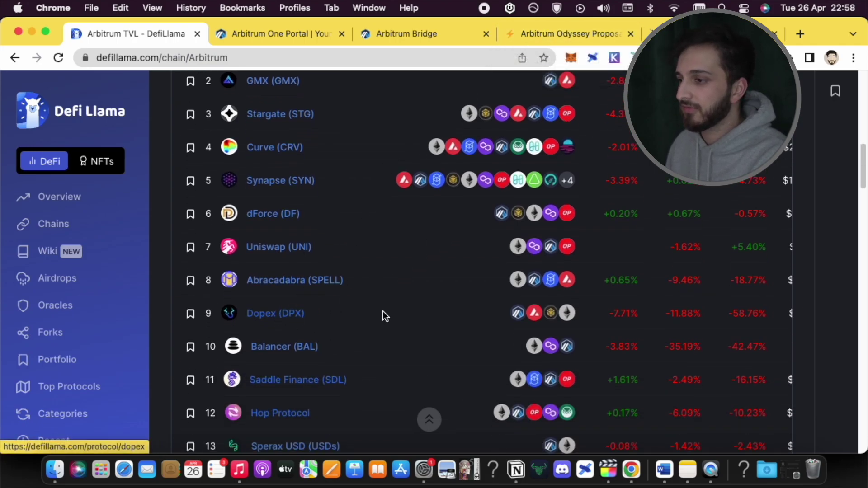
{"action": "scroll", "coordinate": [388, 312], "scroll_direction": "down", "scroll_amount": 1}
{"action": "scroll", "coordinate": [407, 323], "scroll_direction": "down", "scroll_amount": 8}
Look at the Arbitrum Bridge page and the Arbitrum Odyssey proposals on Snapshot, and return to Uniswap
{"action": "left_click", "coordinate": [404, 36]}
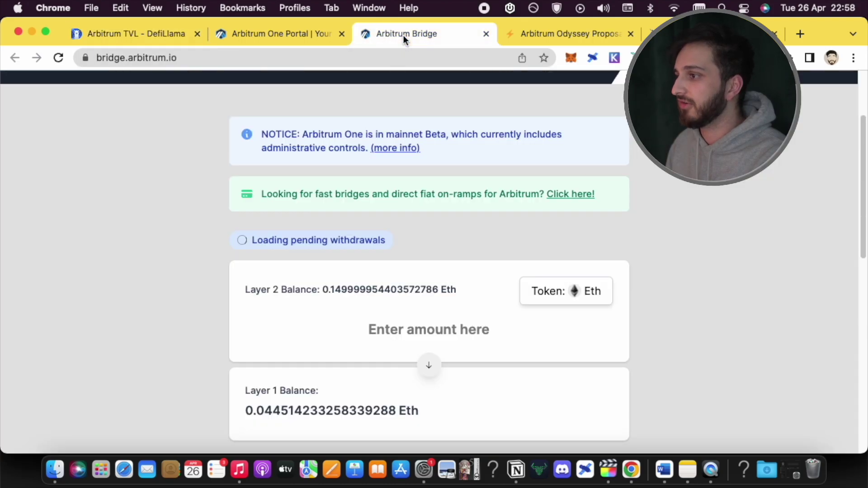
{"action": "left_click", "coordinate": [574, 35]}
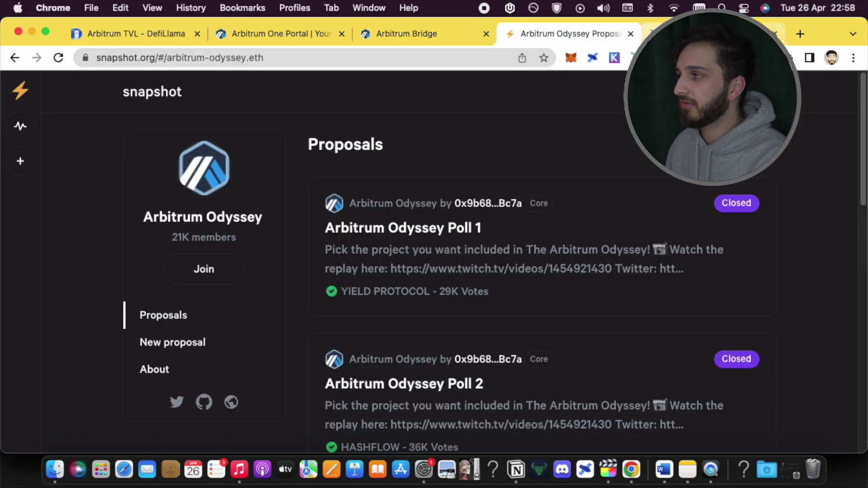
{"action": "key", "text": "ctrl+Tab"}
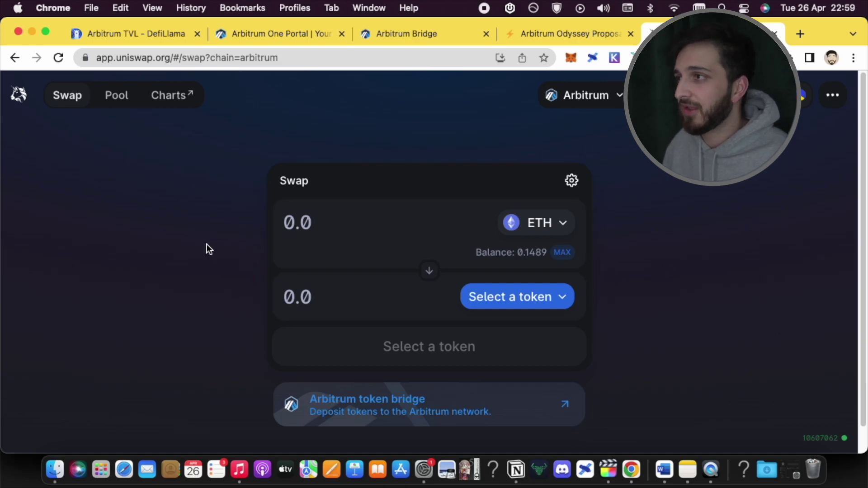
Open the Curve (CRV) protocol page from DefiLlama's Arbitrum TVL rankings in a new tab
{"action": "left_click", "coordinate": [120, 35]}
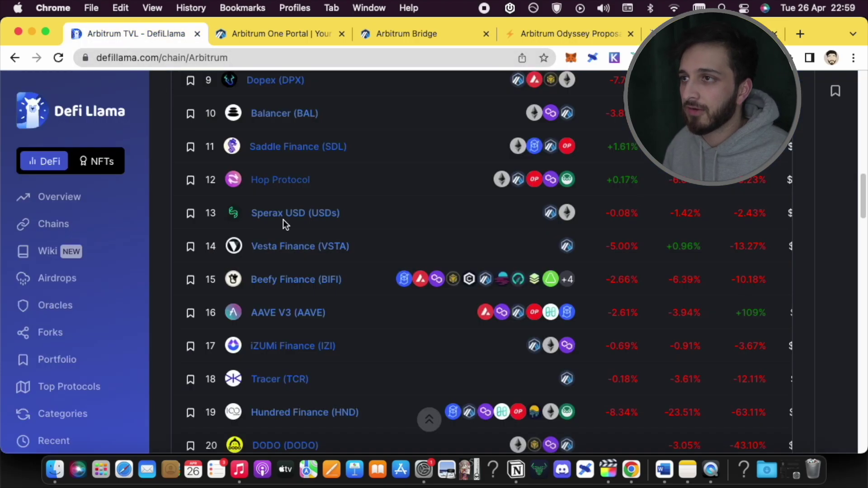
{"action": "scroll", "coordinate": [314, 221], "scroll_direction": "up", "scroll_amount": 3}
{"action": "scroll", "coordinate": [317, 230], "scroll_direction": "up", "scroll_amount": 3}
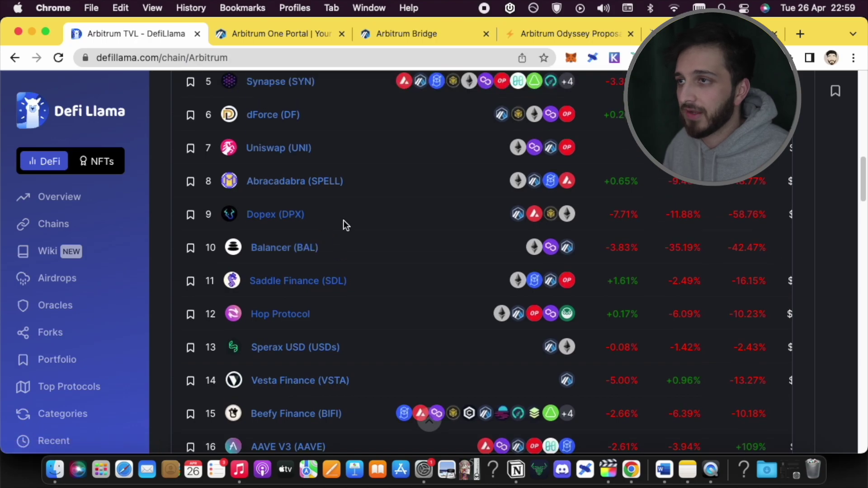
{"action": "scroll", "coordinate": [343, 223], "scroll_direction": "up", "scroll_amount": 3}
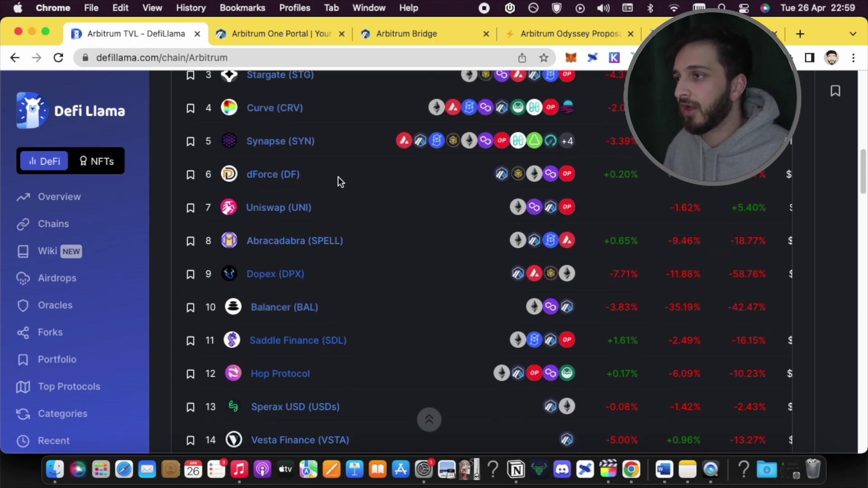
{"action": "scroll", "coordinate": [335, 178], "scroll_direction": "up", "scroll_amount": 1}
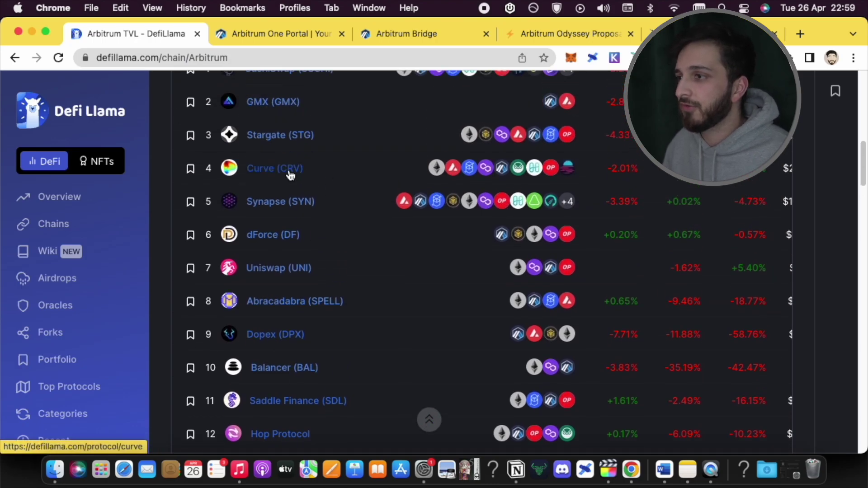
{"action": "left_click", "coordinate": [290, 176], "text": "super"}
{"action": "left_click", "coordinate": [221, 32]}
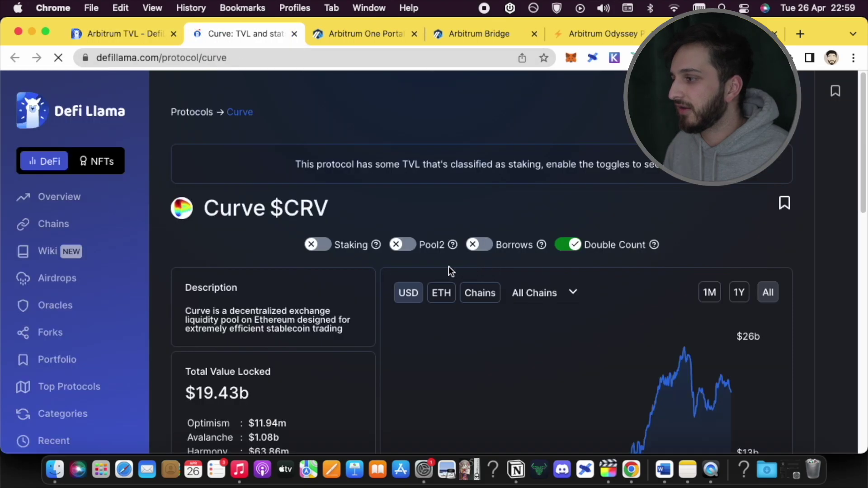
Open Curve's website from its DefiLlama protocol page and switch the site to its Arbitrum version
{"action": "scroll", "coordinate": [468, 265], "scroll_direction": "down", "scroll_amount": 5}
{"action": "scroll", "coordinate": [629, 354], "scroll_direction": "down", "scroll_amount": 5}
{"action": "left_click", "coordinate": [740, 428]}
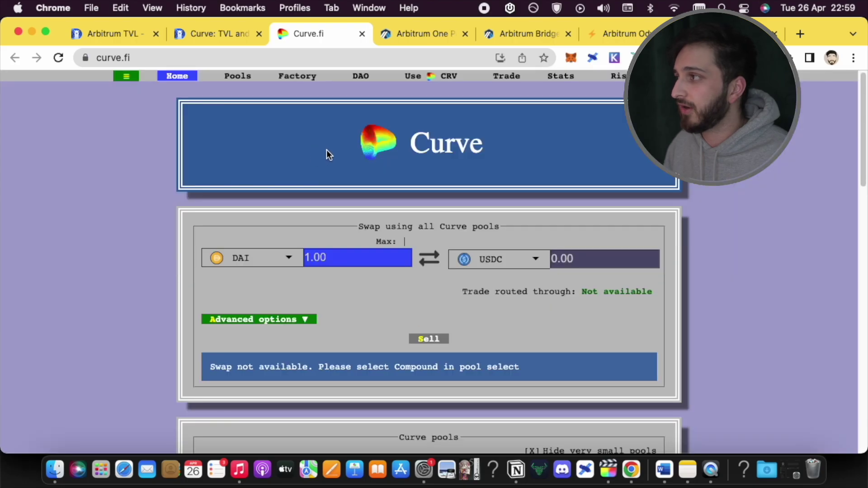
{"action": "mouse_move", "coordinate": [620, 75]}
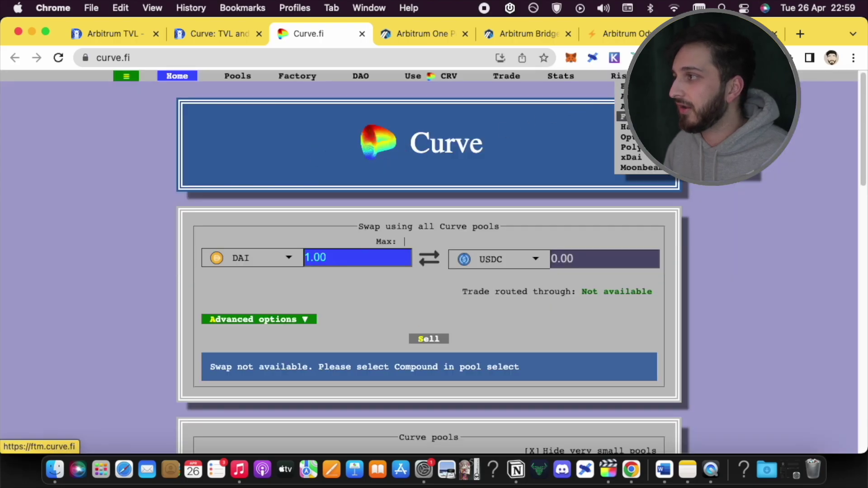
{"action": "left_click", "coordinate": [622, 97]}
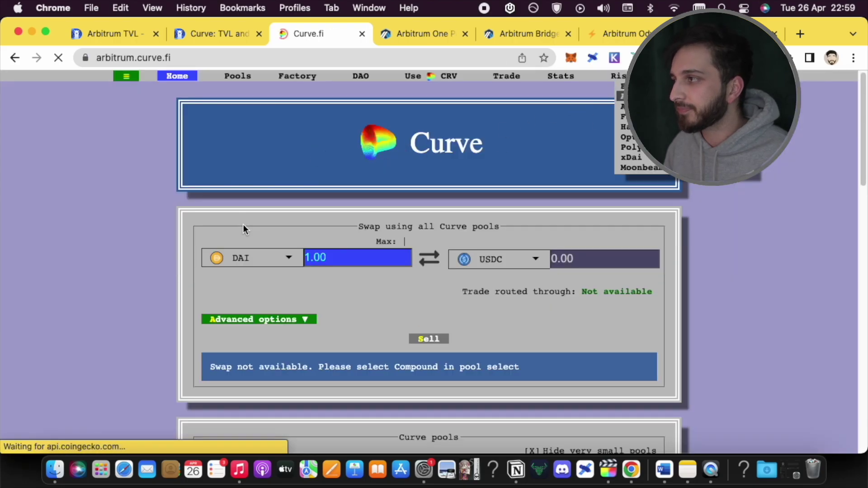
Examine the swap form and the list of Curve pools with their APY and TVL on Curve's Arbitrum site
{"action": "scroll", "coordinate": [395, 265], "scroll_direction": "down", "scroll_amount": 2}
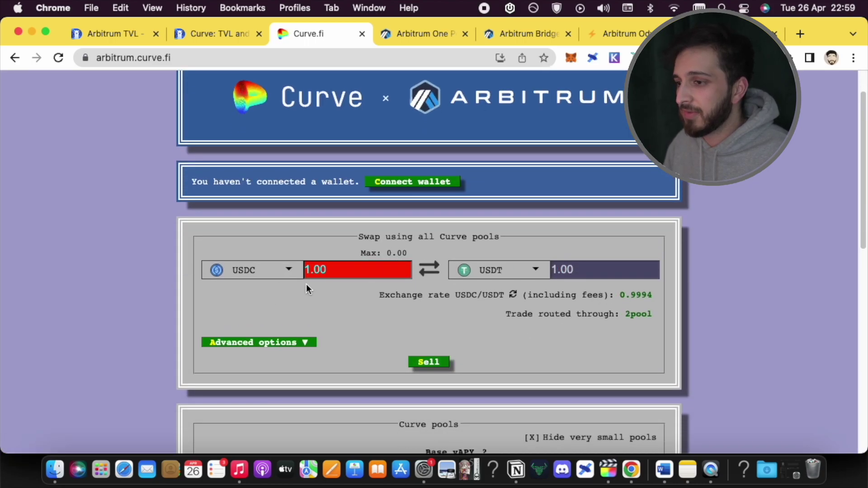
{"action": "scroll", "coordinate": [322, 287], "scroll_direction": "down", "scroll_amount": 5}
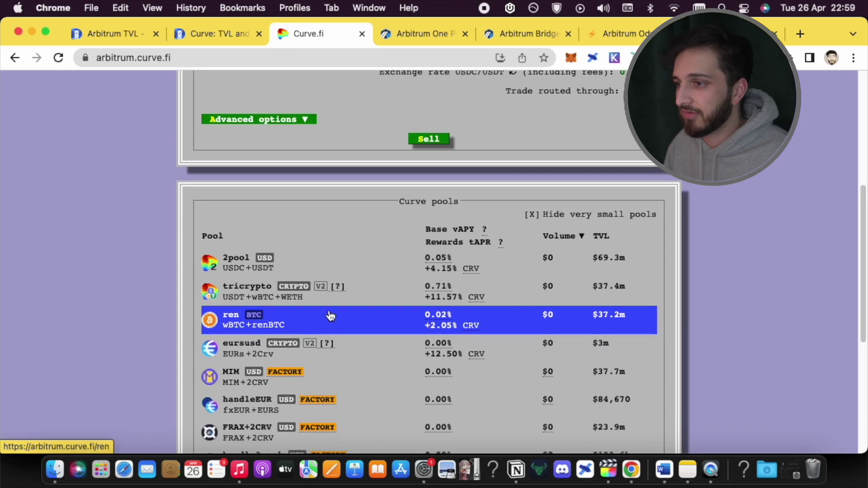
{"action": "scroll", "coordinate": [316, 276], "scroll_direction": "down", "scroll_amount": 1}
{"action": "scroll", "coordinate": [312, 281], "scroll_direction": "down", "scroll_amount": 1}
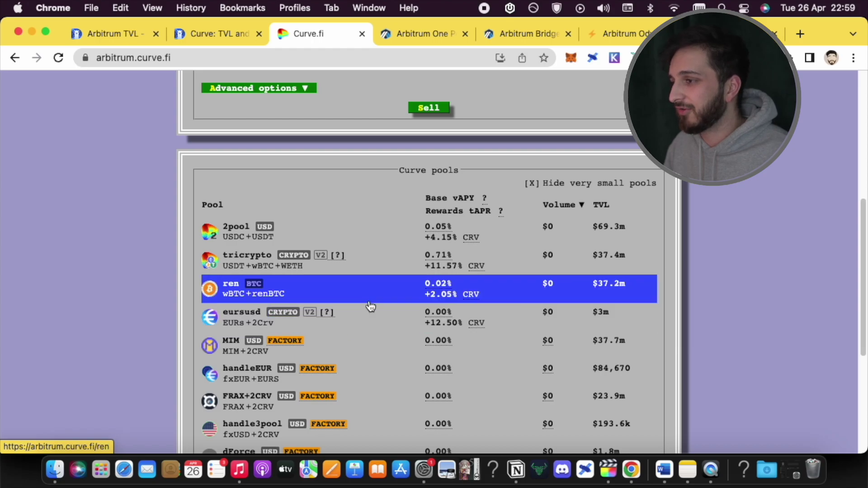
{"action": "scroll", "coordinate": [370, 312], "scroll_direction": "down", "scroll_amount": 1}
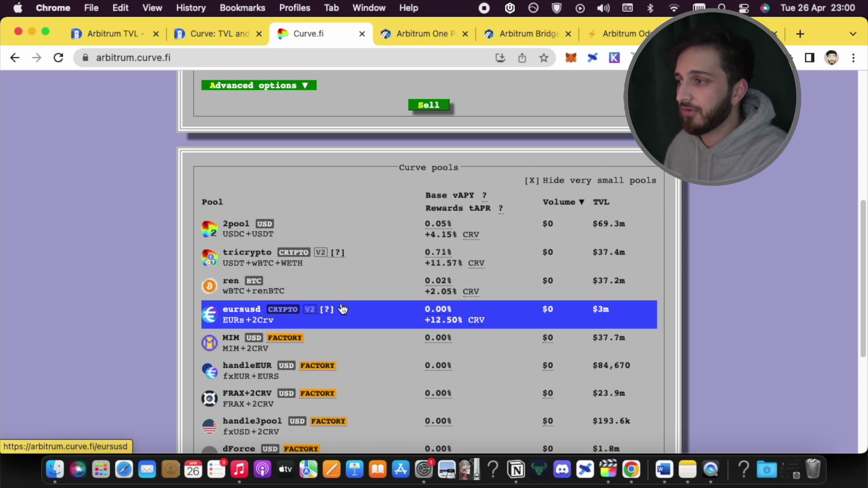
{"action": "scroll", "coordinate": [327, 269], "scroll_direction": "up", "scroll_amount": 2}
{"action": "scroll", "coordinate": [328, 270], "scroll_direction": "up", "scroll_amount": 10}
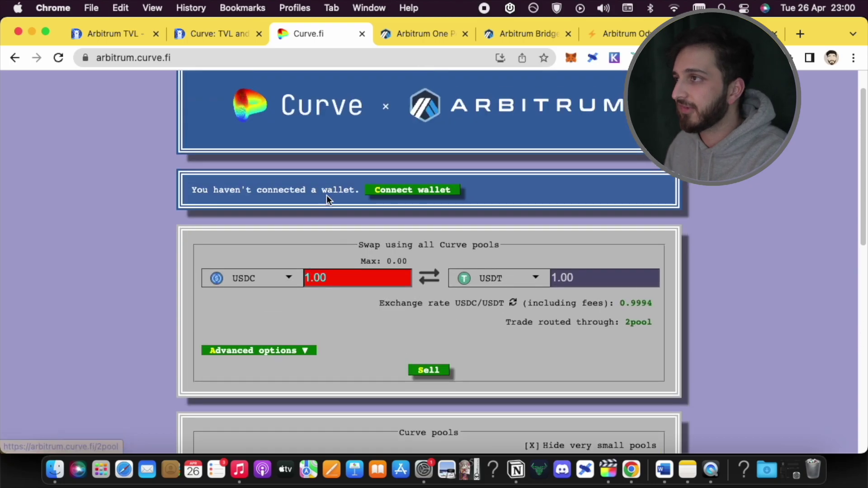
Browse the bridges and on-ramps listed on the Arbitrum One Portal
{"action": "left_click", "coordinate": [407, 41]}
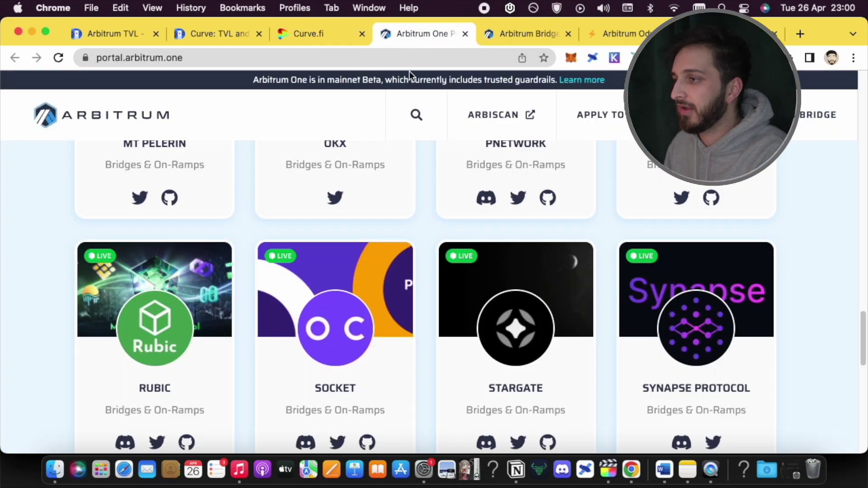
{"action": "scroll", "coordinate": [437, 280], "scroll_direction": "up", "scroll_amount": 18}
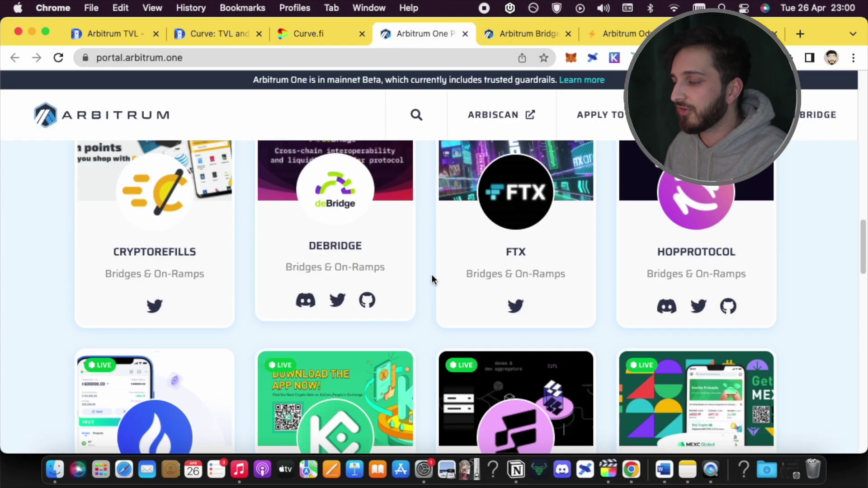
{"action": "scroll", "coordinate": [429, 267], "scroll_direction": "up", "scroll_amount": 2}
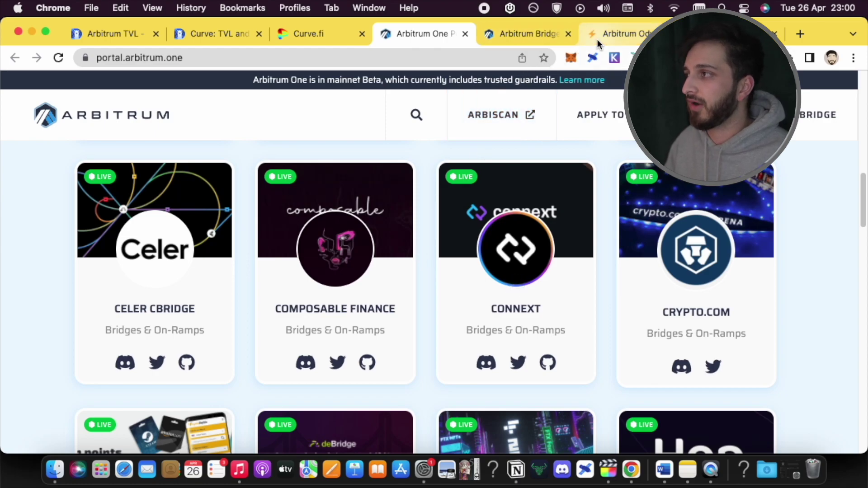
Switch to Snapshot and browse the project spaces on its home page
{"action": "left_click", "coordinate": [629, 35]}
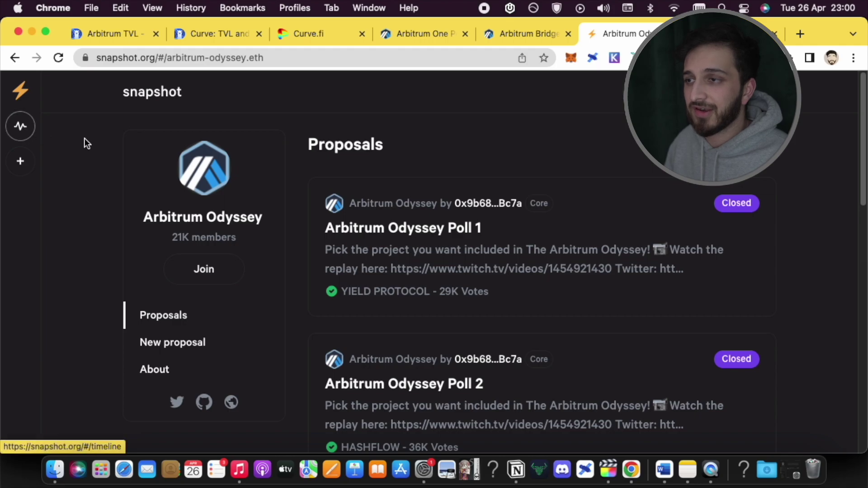
{"action": "left_click", "coordinate": [21, 92]}
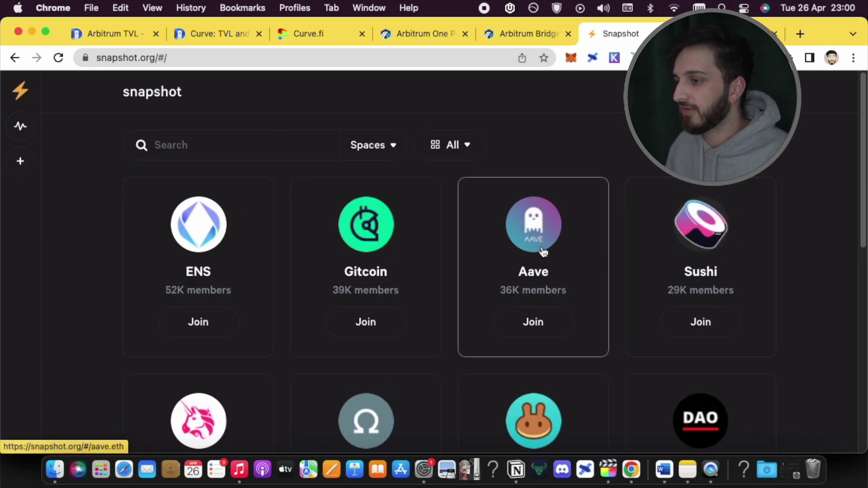
{"action": "scroll", "coordinate": [331, 274], "scroll_direction": "down", "scroll_amount": 5}
{"action": "scroll", "coordinate": [283, 275], "scroll_direction": "down", "scroll_amount": 3}
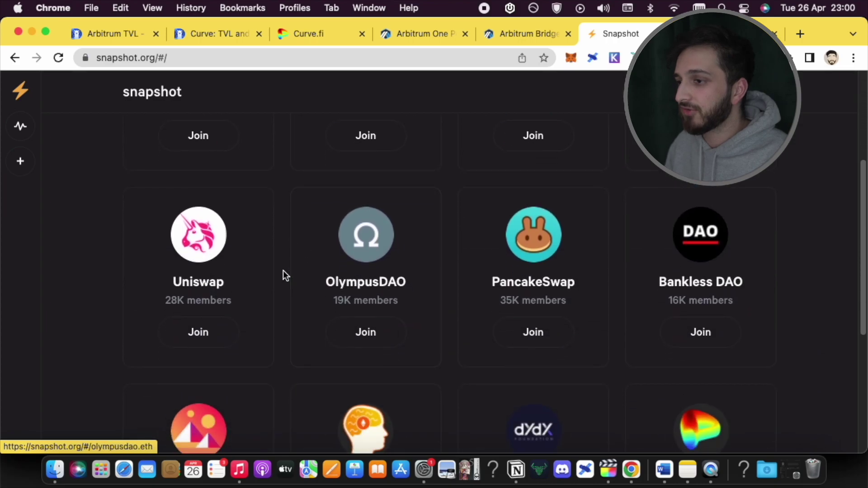
Return to the Arbitrum Odyssey space on Snapshot and examine its list of closed polls
{"action": "scroll", "coordinate": [283, 275], "scroll_direction": "left", "scroll_amount": 5}
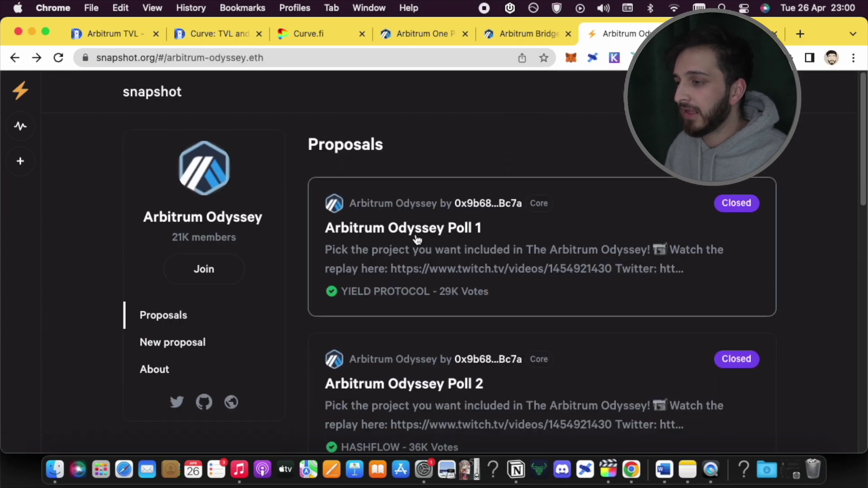
{"action": "scroll", "coordinate": [427, 253], "scroll_direction": "down", "scroll_amount": 10}
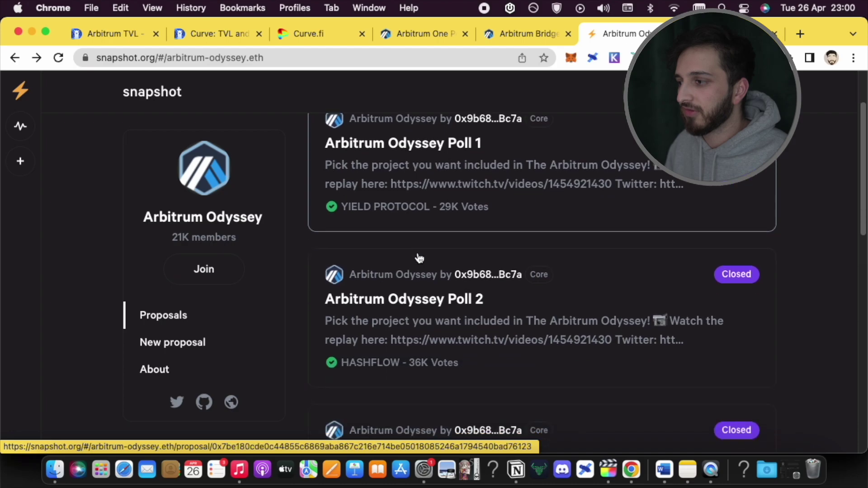
{"action": "scroll", "coordinate": [428, 253], "scroll_direction": "up", "scroll_amount": 10}
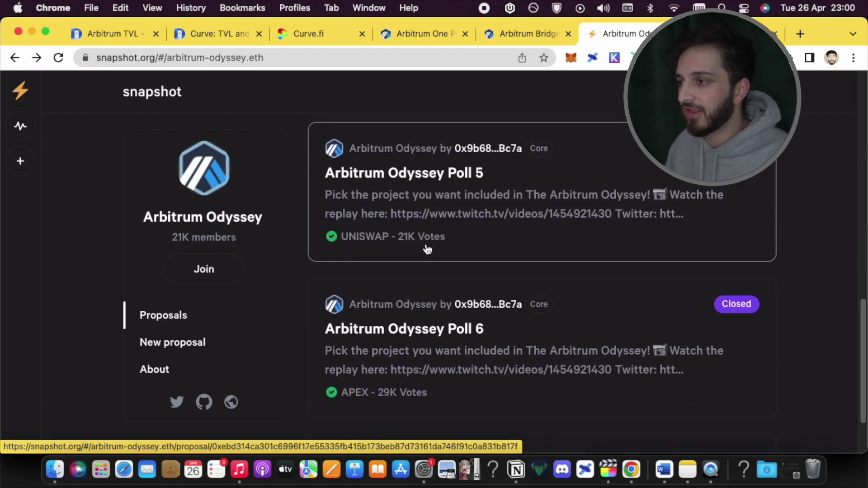